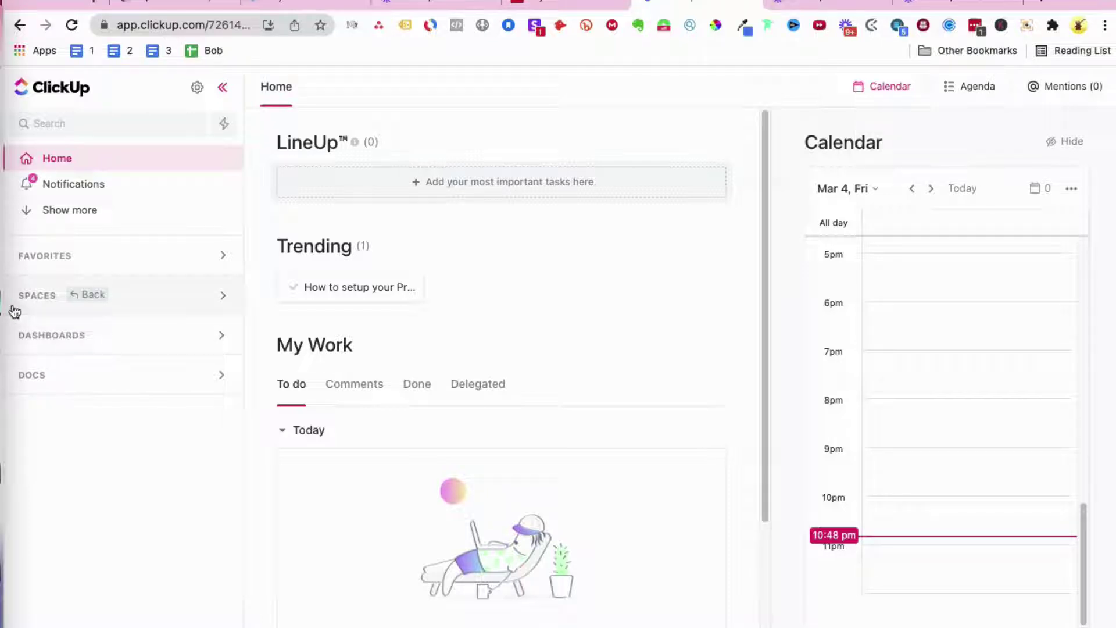
Step: Expand Spaces and the GHST-Digital space in the sidebar, then open GHST-Digital's add menu
{"action": "left_click", "coordinate": [224, 301]}
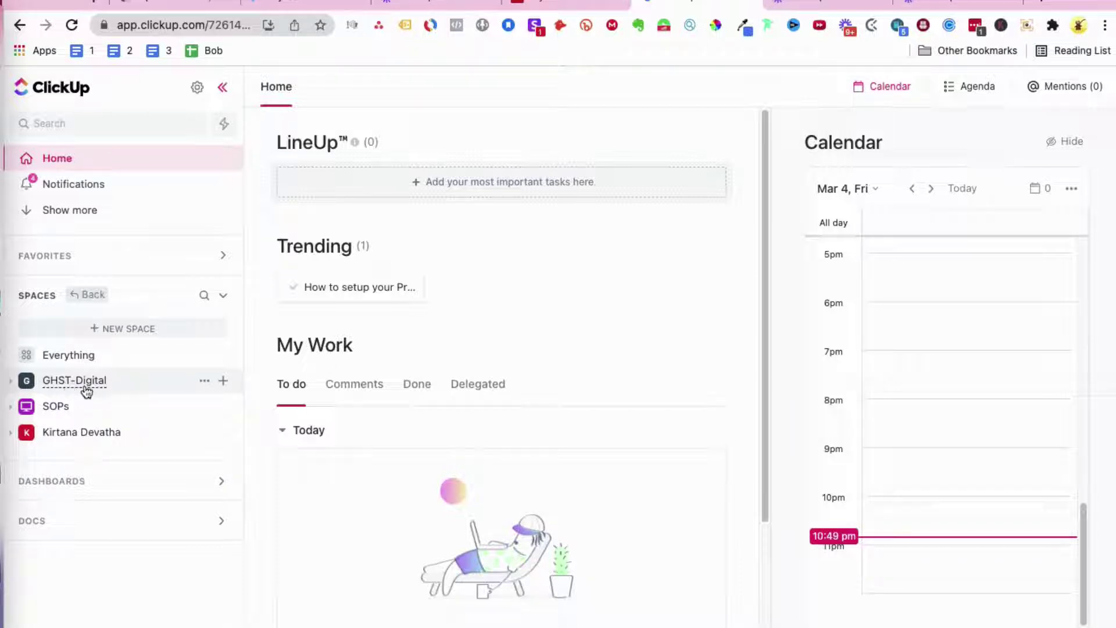
{"action": "left_click", "coordinate": [12, 382]}
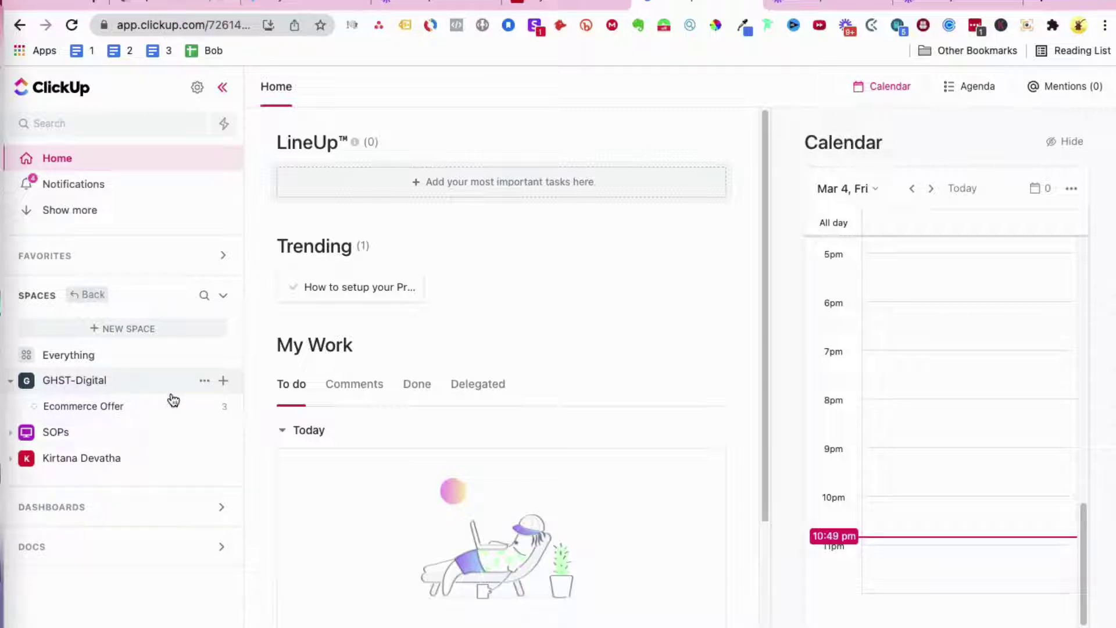
{"action": "left_click", "coordinate": [223, 384]}
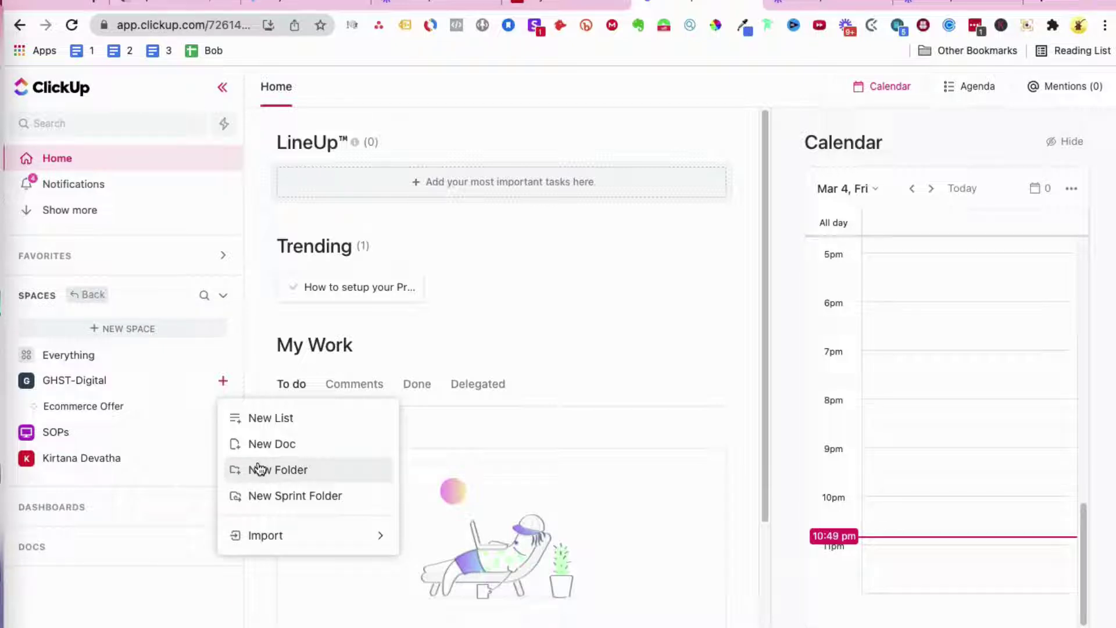
Step: Create a new folder named 'Client A' in GHST-Digital
{"action": "left_click", "coordinate": [259, 470]}
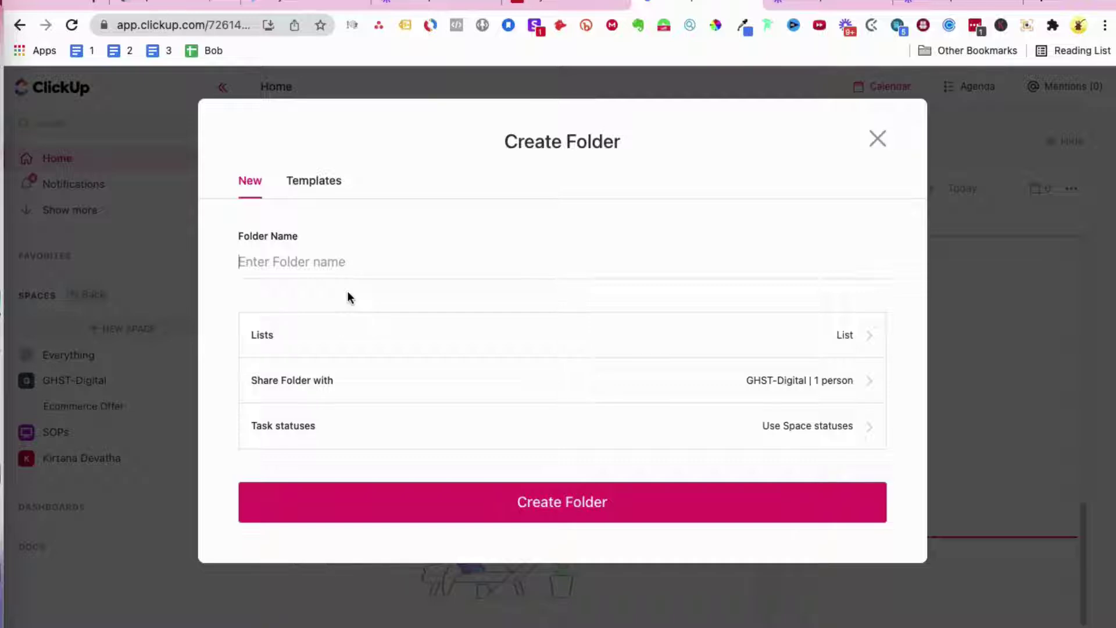
{"action": "type", "text": "Client"}
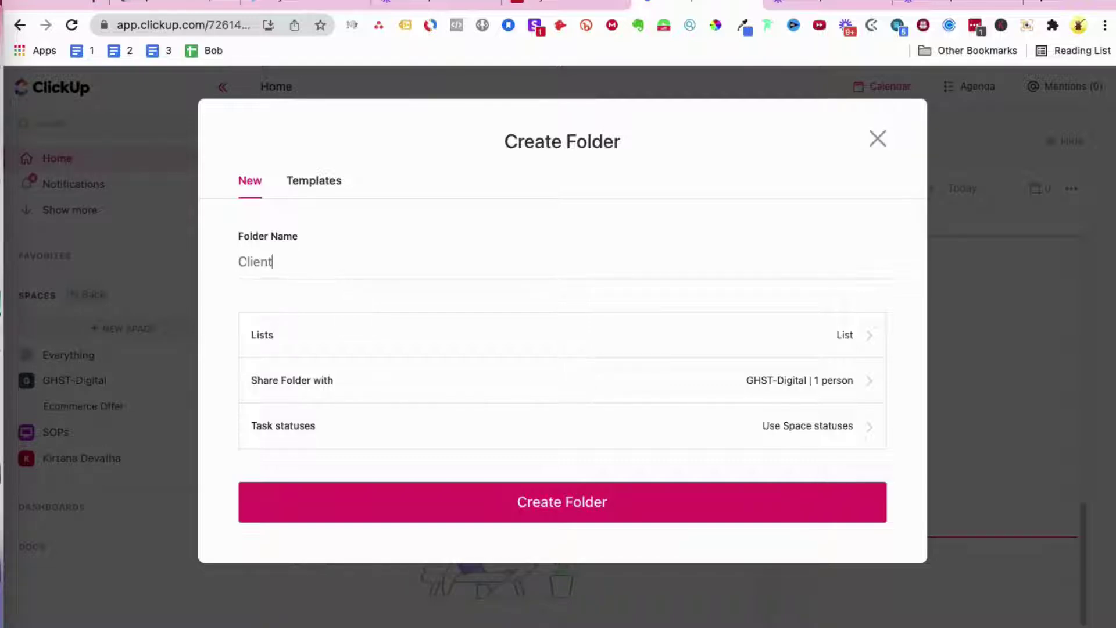
{"action": "type", "text": " A"}
{"action": "left_click", "coordinate": [442, 497]}
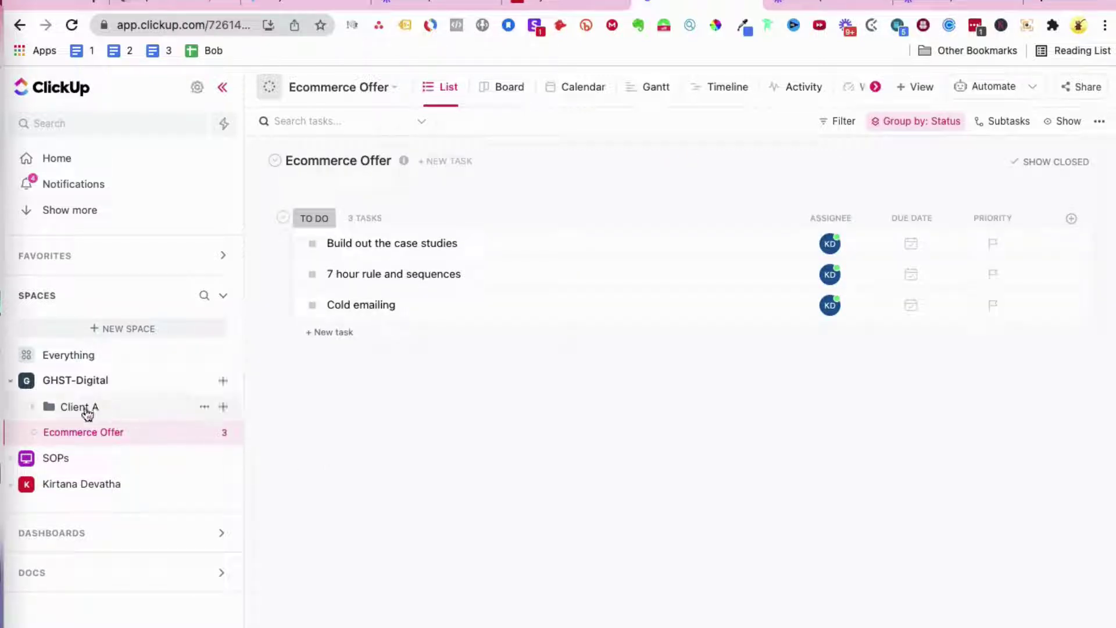
Step: Expand the Client A folder in the sidebar to show the Ecommerce Offer list
{"action": "left_click", "coordinate": [35, 408]}
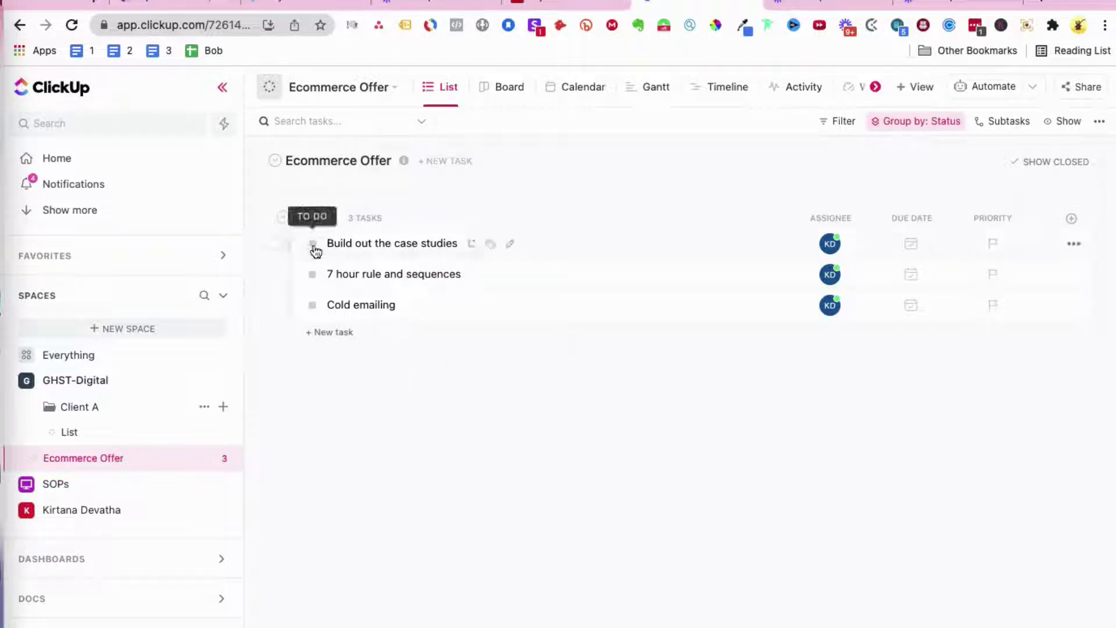
Step: Review the Ecommerce Offer list's statuses and close the editor without changes
{"action": "right_click", "coordinate": [141, 459]}
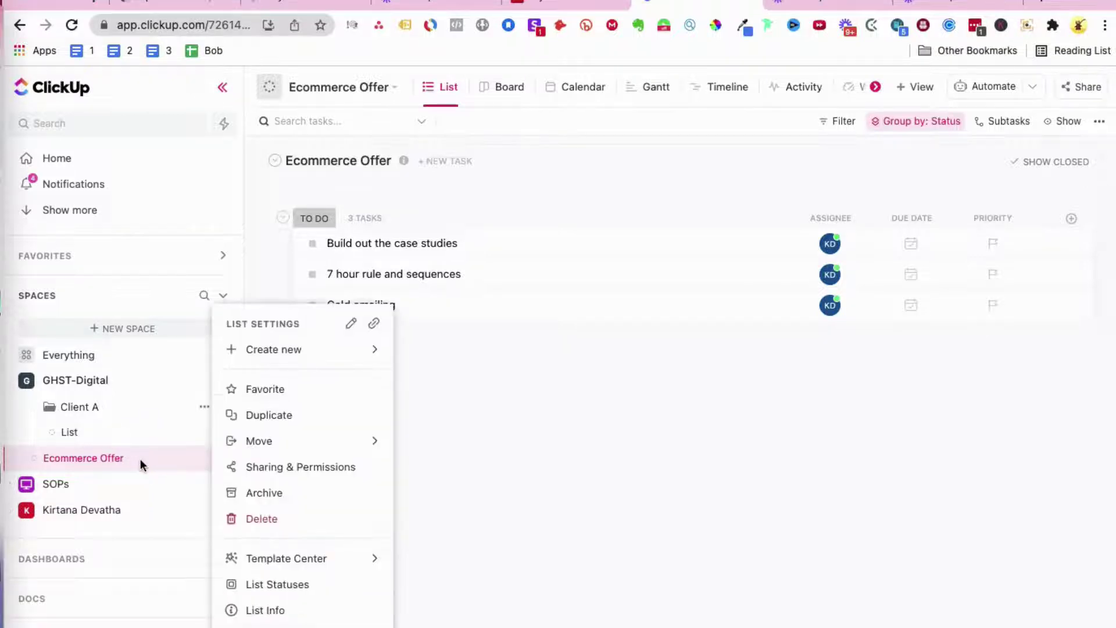
{"action": "left_click", "coordinate": [319, 589]}
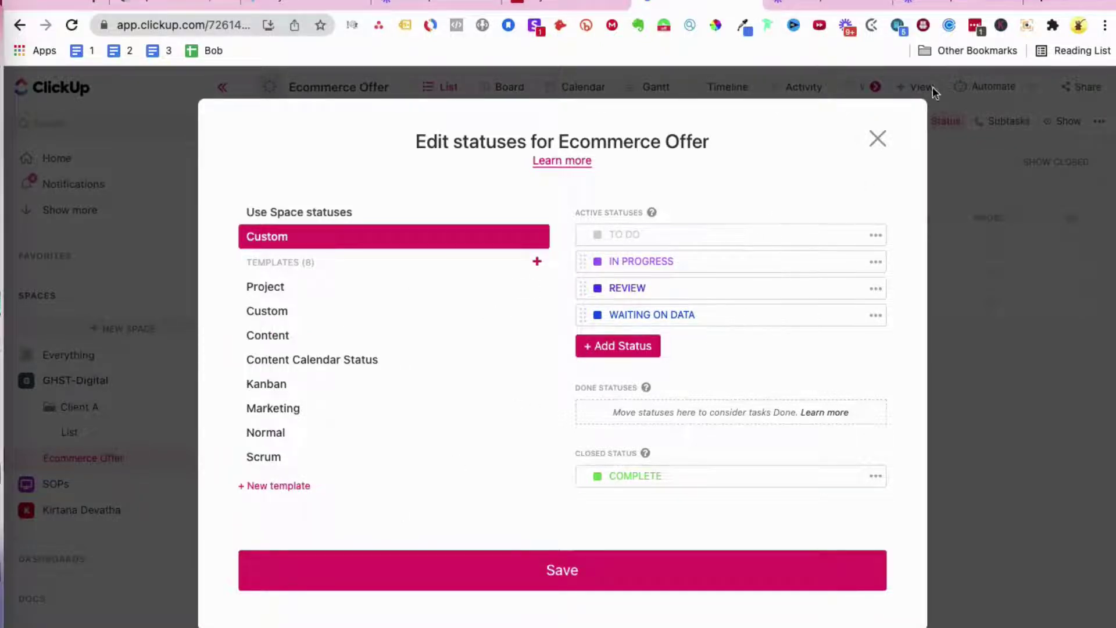
{"action": "left_click", "coordinate": [877, 141]}
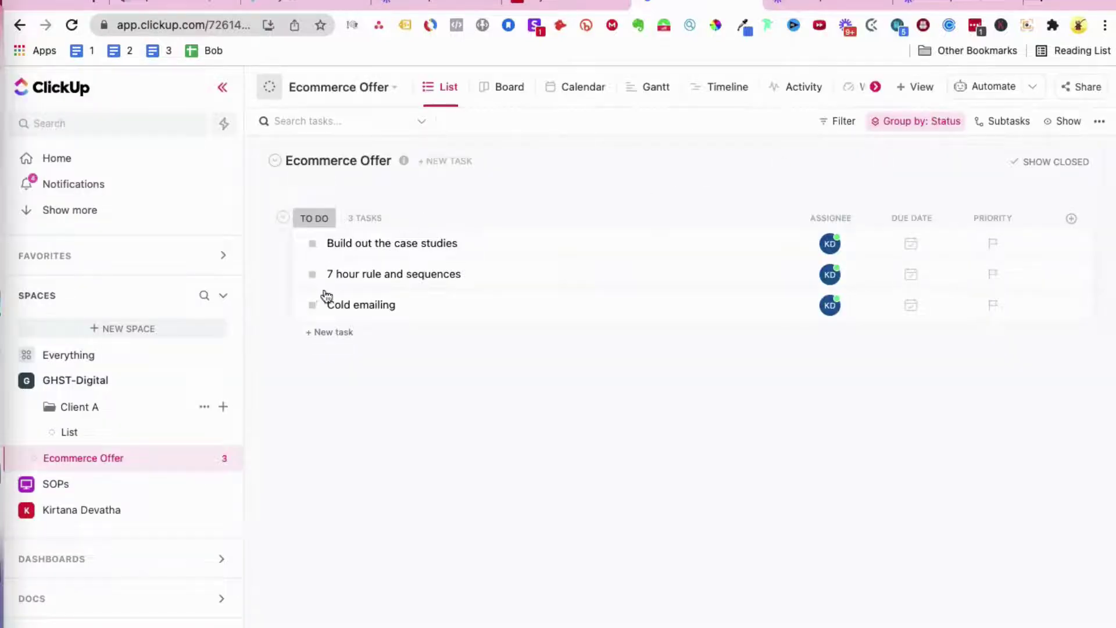
Step: Set the Cold emailing task's status to IN PROGRESS
{"action": "left_click", "coordinate": [313, 307]}
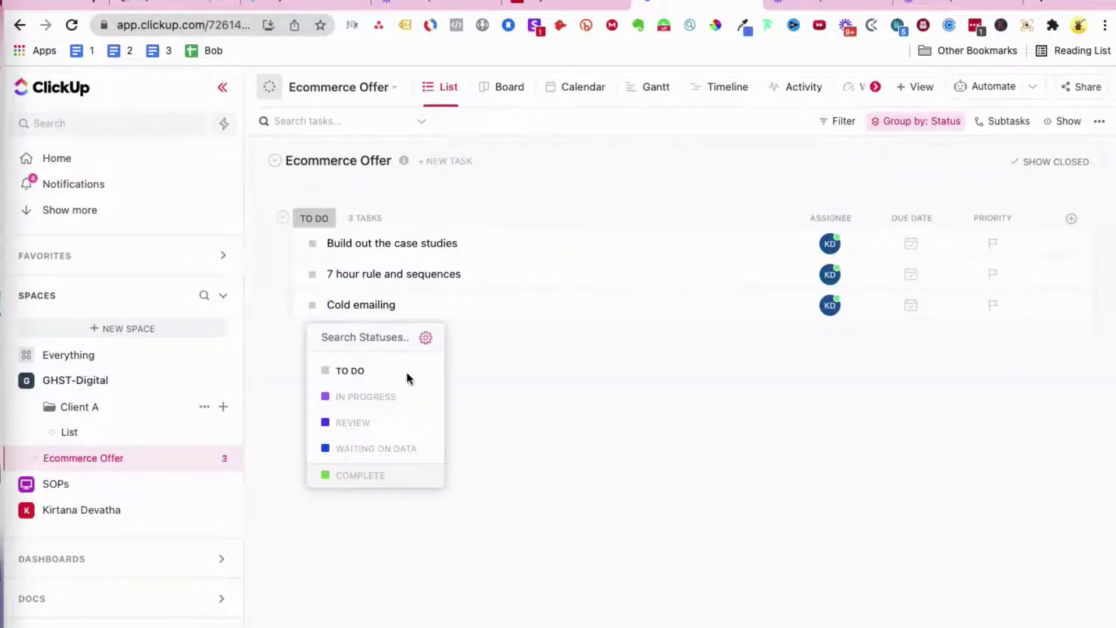
{"action": "left_click", "coordinate": [401, 397]}
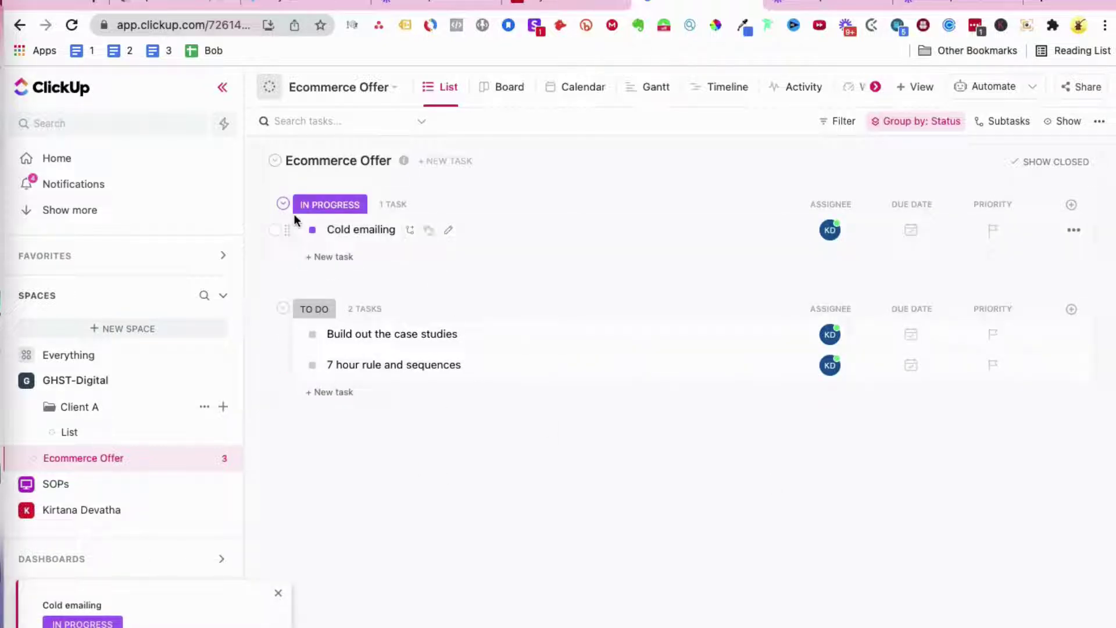
{"action": "left_click", "coordinate": [312, 232]}
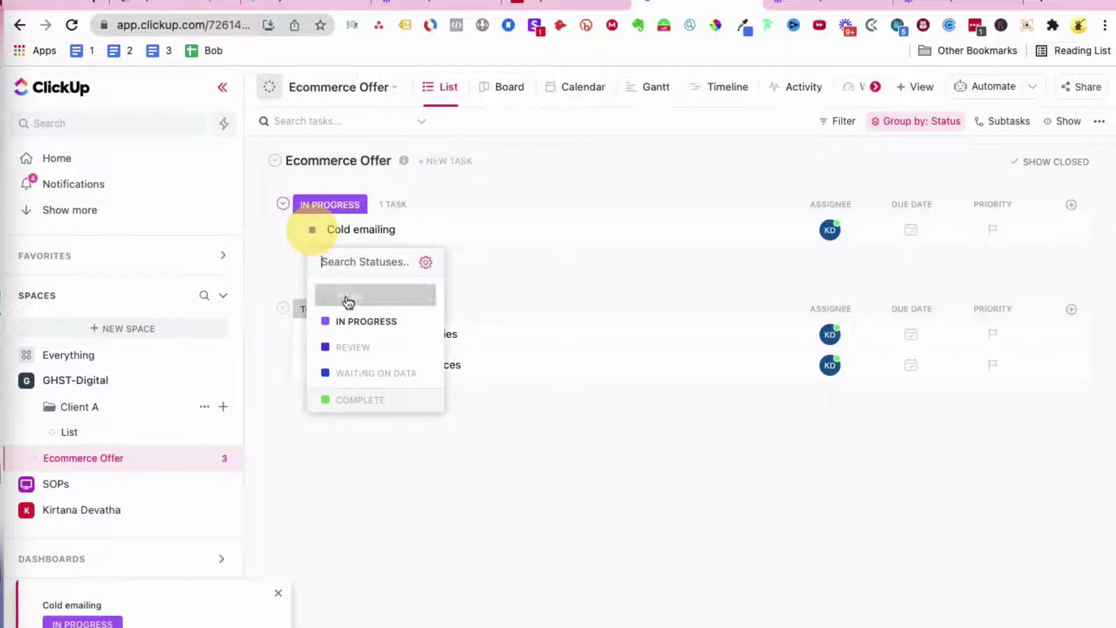
{"action": "left_click", "coordinate": [349, 297]}
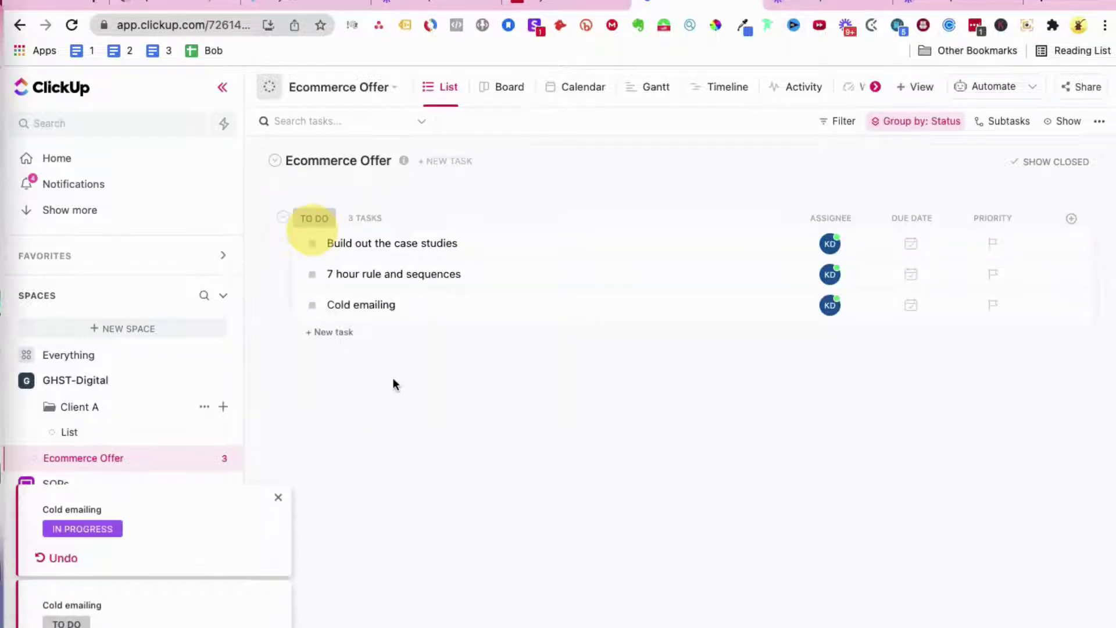
{"action": "left_click", "coordinate": [312, 304]}
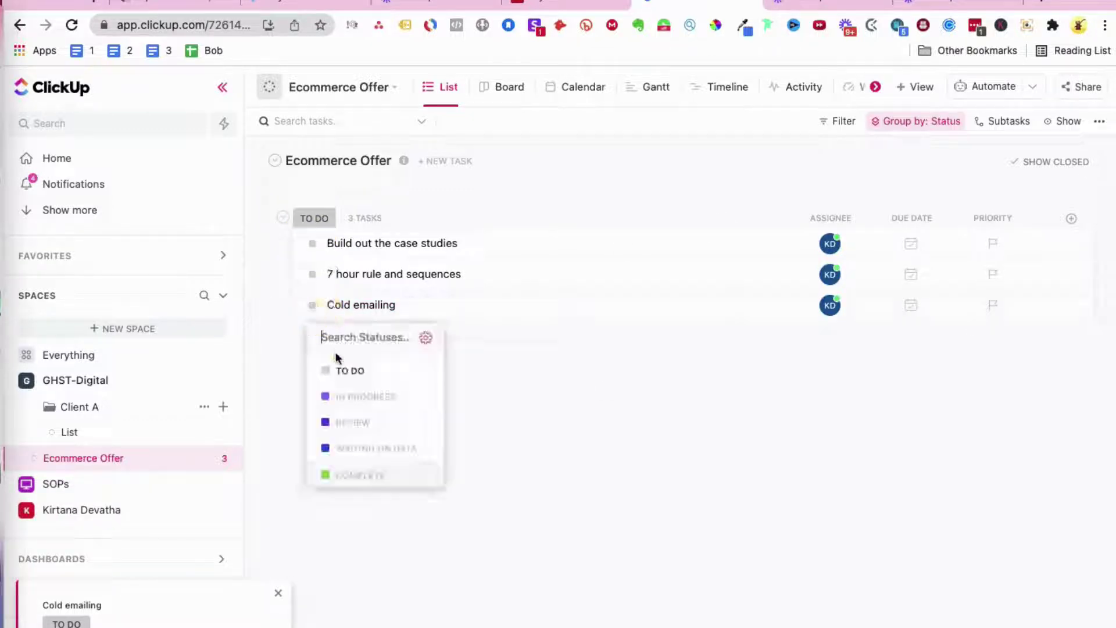
{"action": "left_click", "coordinate": [365, 396]}
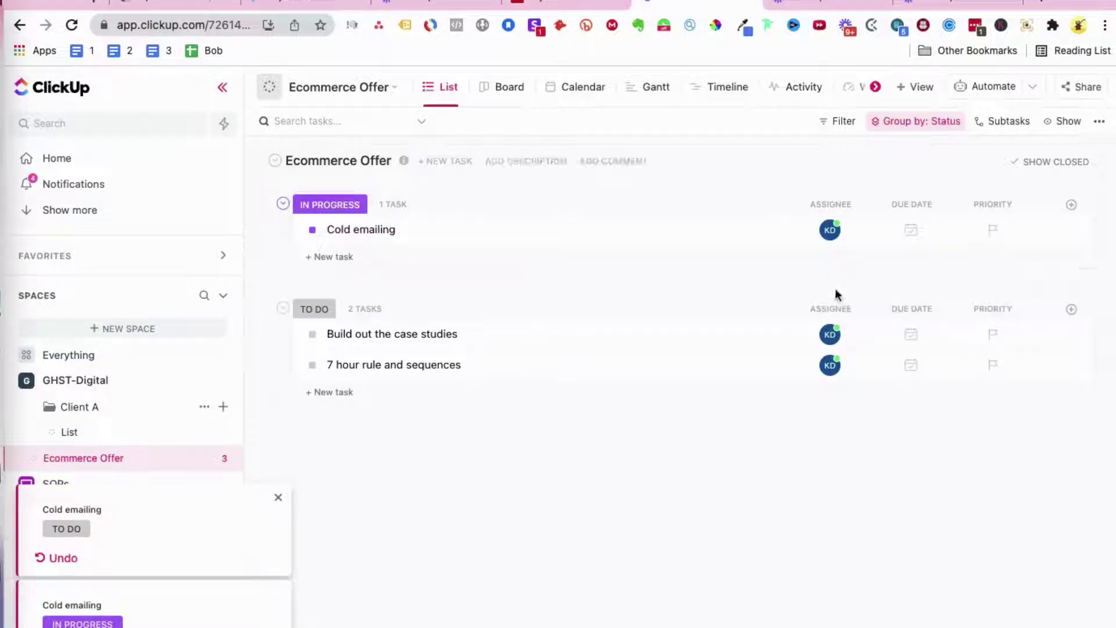
{"action": "left_click", "coordinate": [919, 129]}
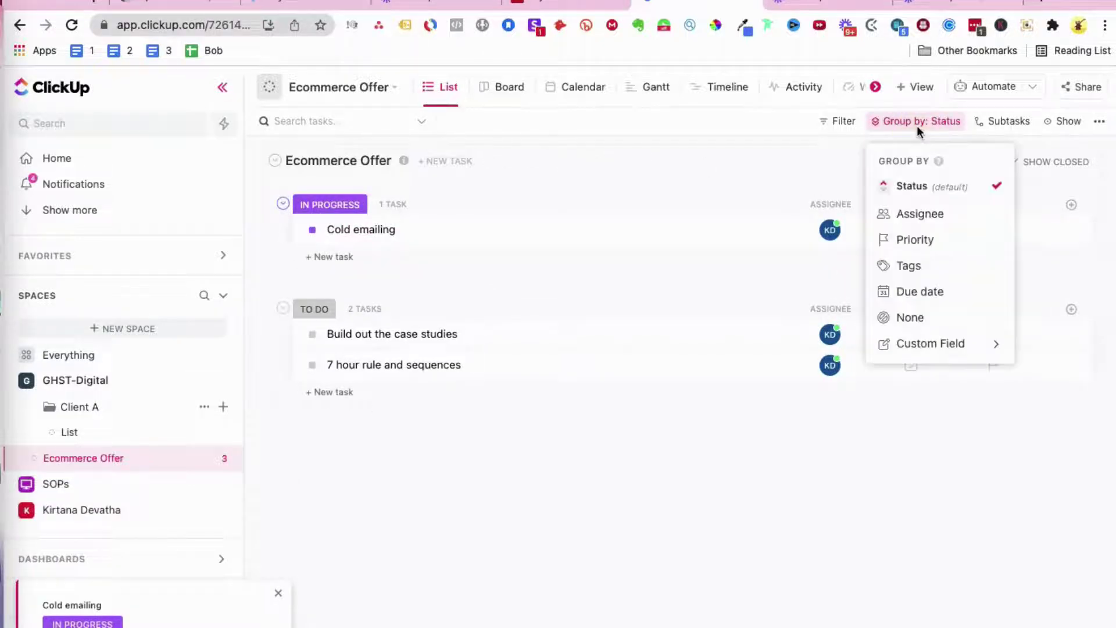
Step: Group the task list by Status
{"action": "left_click", "coordinate": [937, 181]}
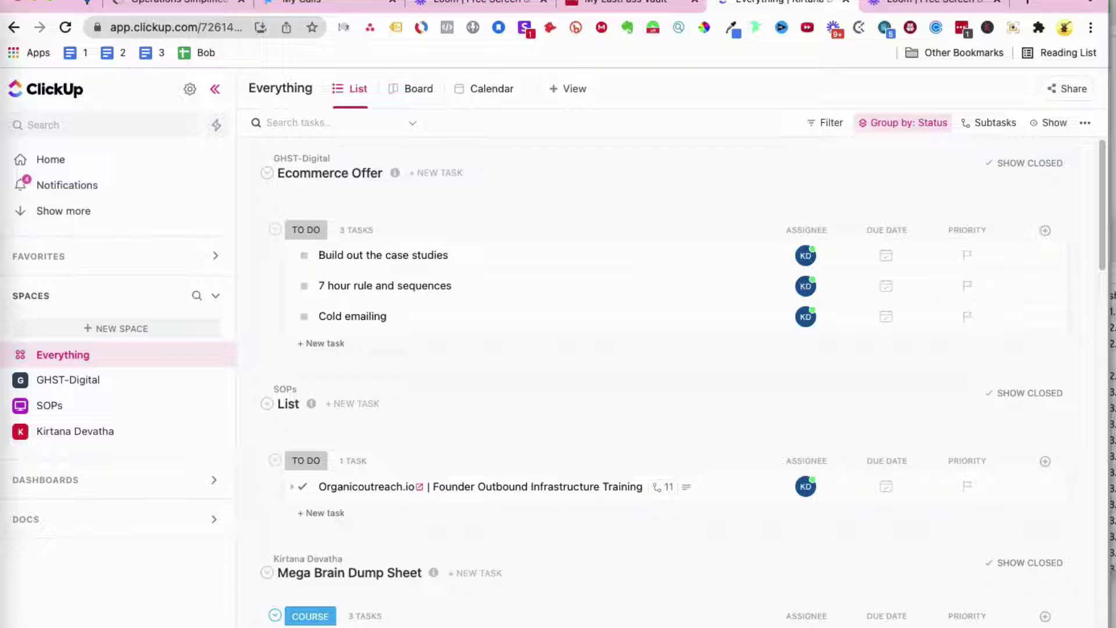
Step: In My Settings, choose to add a custom avatar image and open its upload window
{"action": "left_click", "coordinate": [33, 627]}
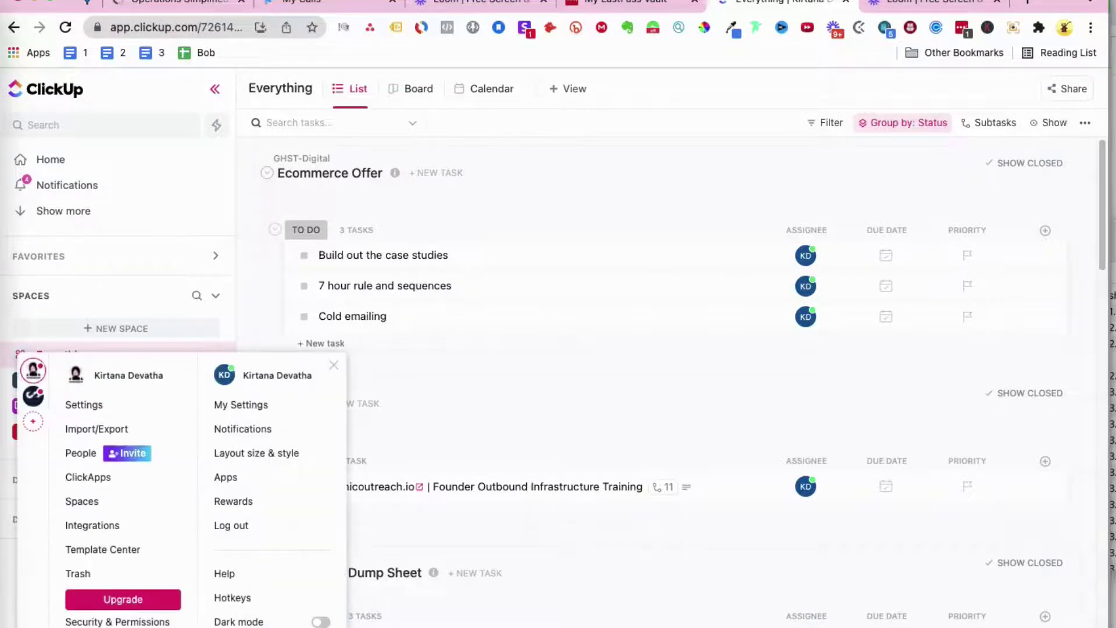
{"action": "left_click", "coordinate": [235, 411]}
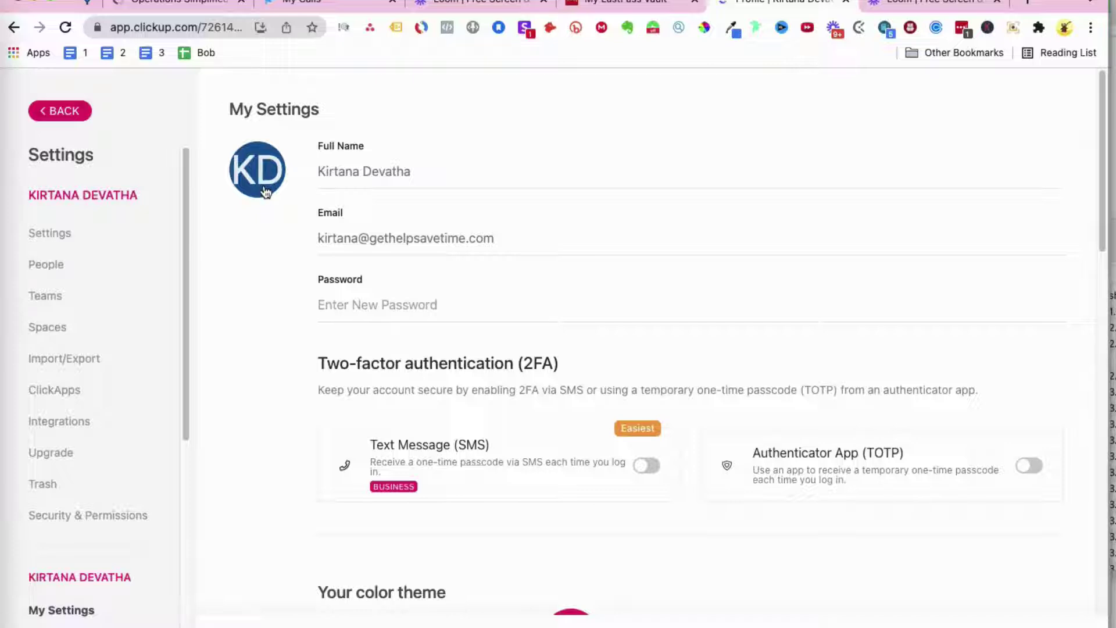
{"action": "left_click", "coordinate": [264, 190]}
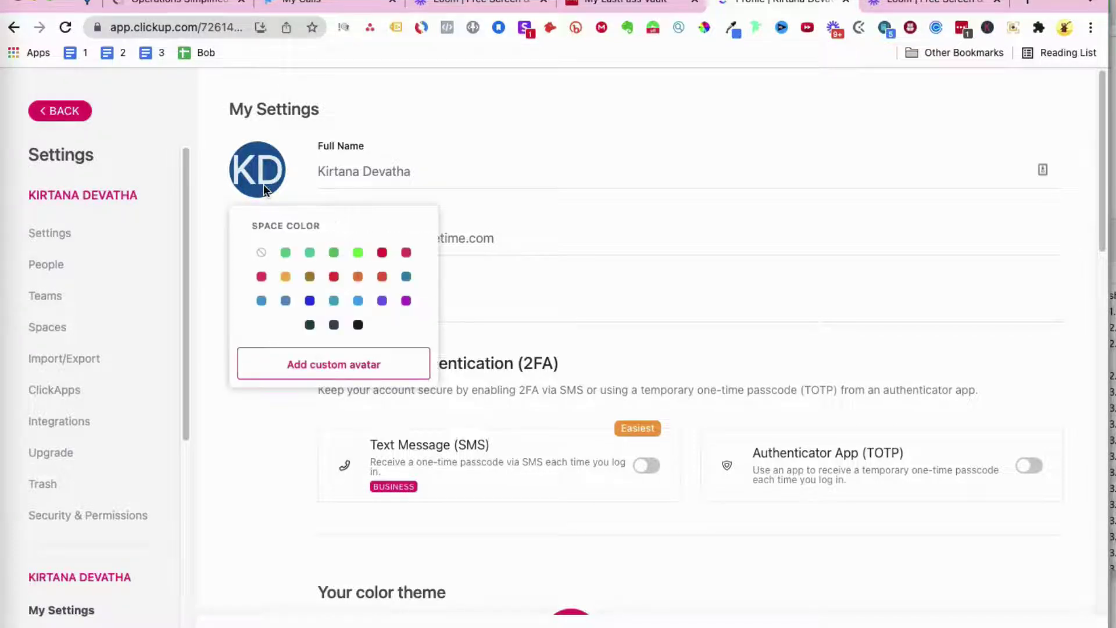
{"action": "left_click", "coordinate": [264, 184]}
{"action": "left_click", "coordinate": [267, 164]}
{"action": "left_click", "coordinate": [330, 368]}
{"action": "left_click", "coordinate": [710, 194]}
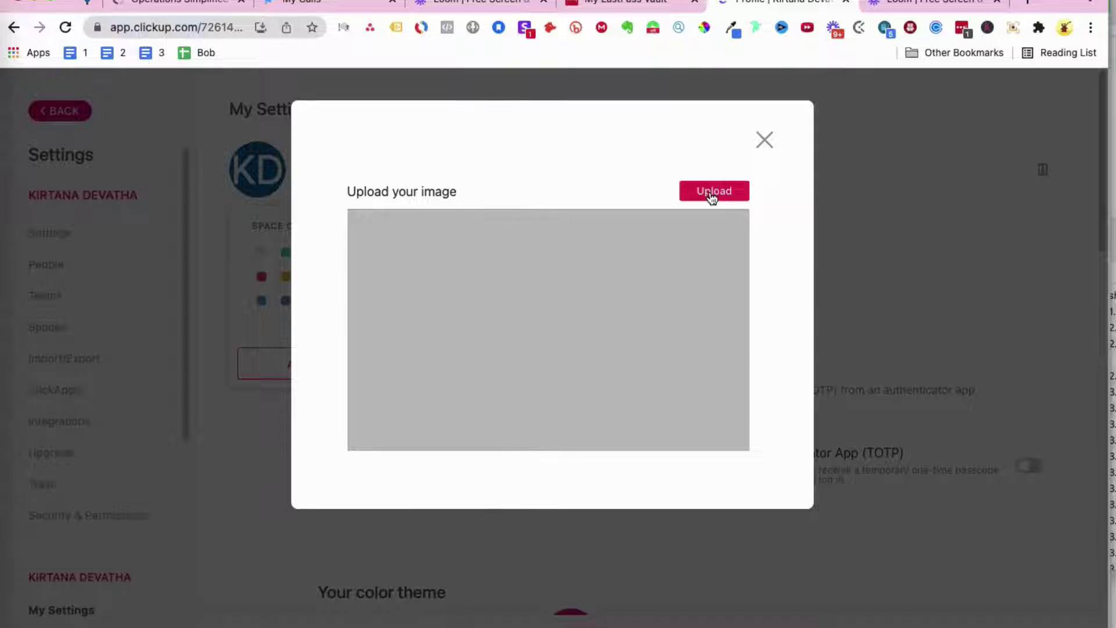
Step: Search the Mac for .jpg files and pick IMG_20211203_234715_324.jpg as the avatar photo
{"action": "left_click", "coordinate": [710, 194]}
{"action": "left_click", "coordinate": [717, 188]}
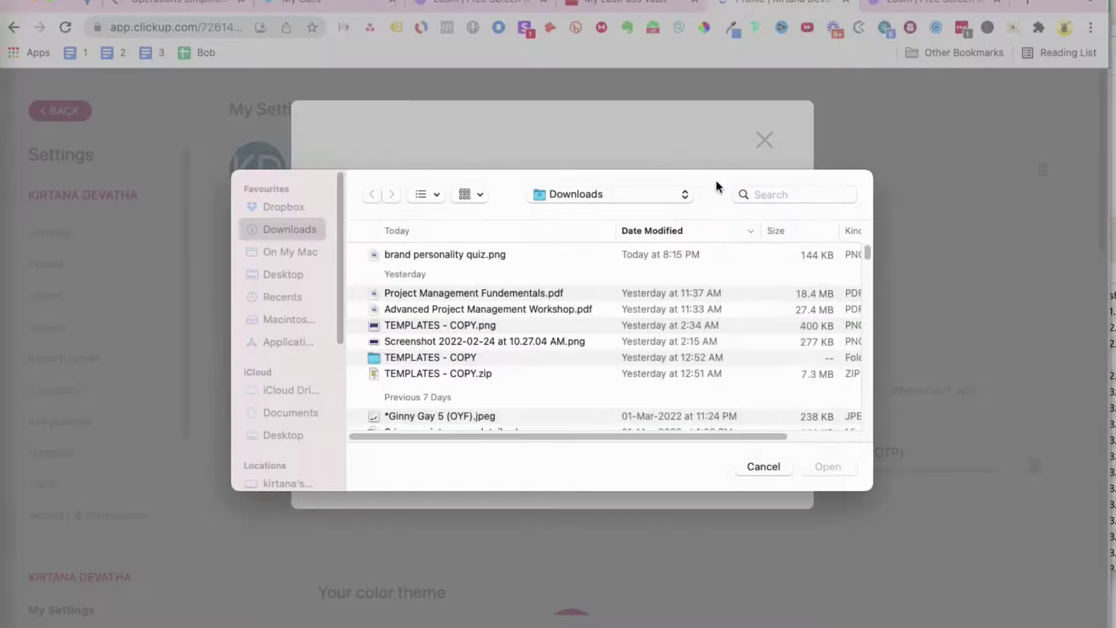
{"action": "left_click", "coordinate": [790, 194]}
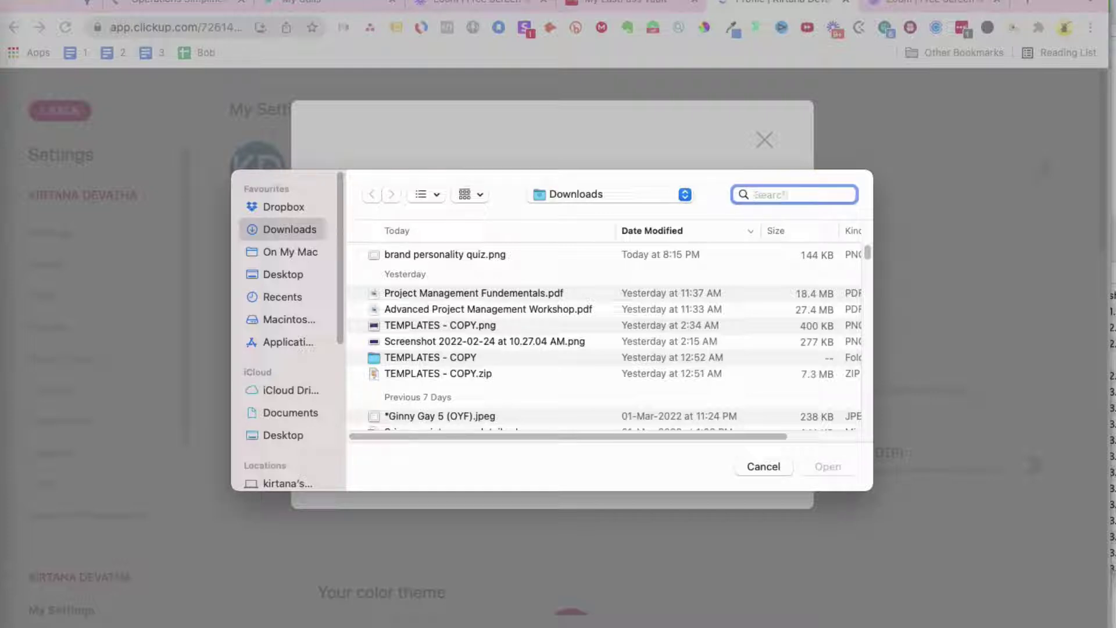
{"action": "type", "text": ".jpg"}
{"action": "key", "text": "Return"}
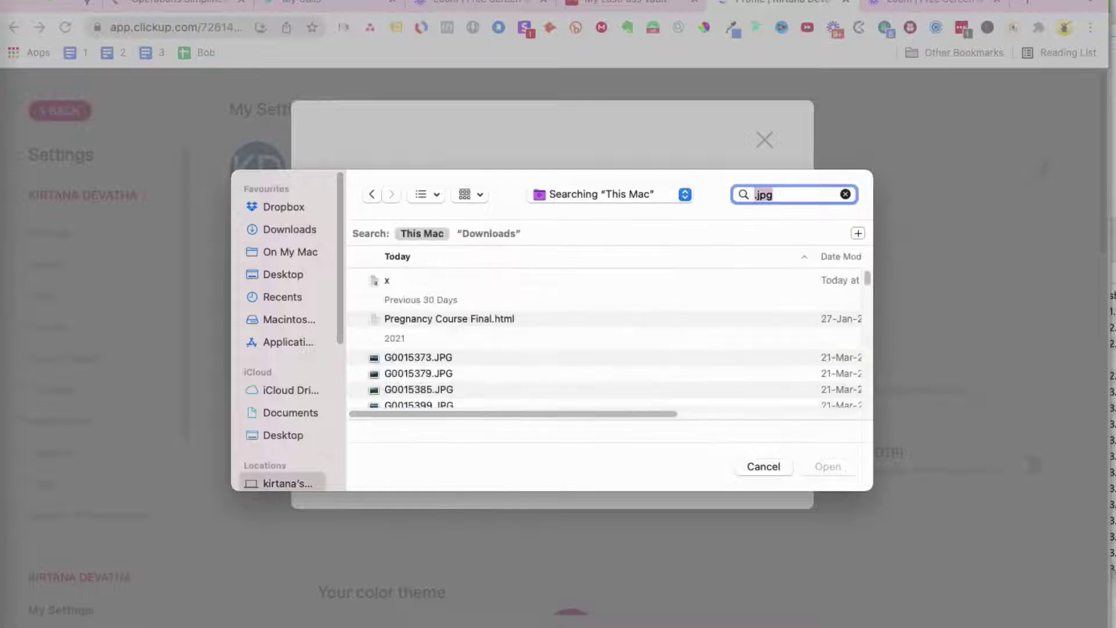
{"action": "scroll", "coordinate": [420, 335], "scroll_direction": "down", "scroll_amount": 2}
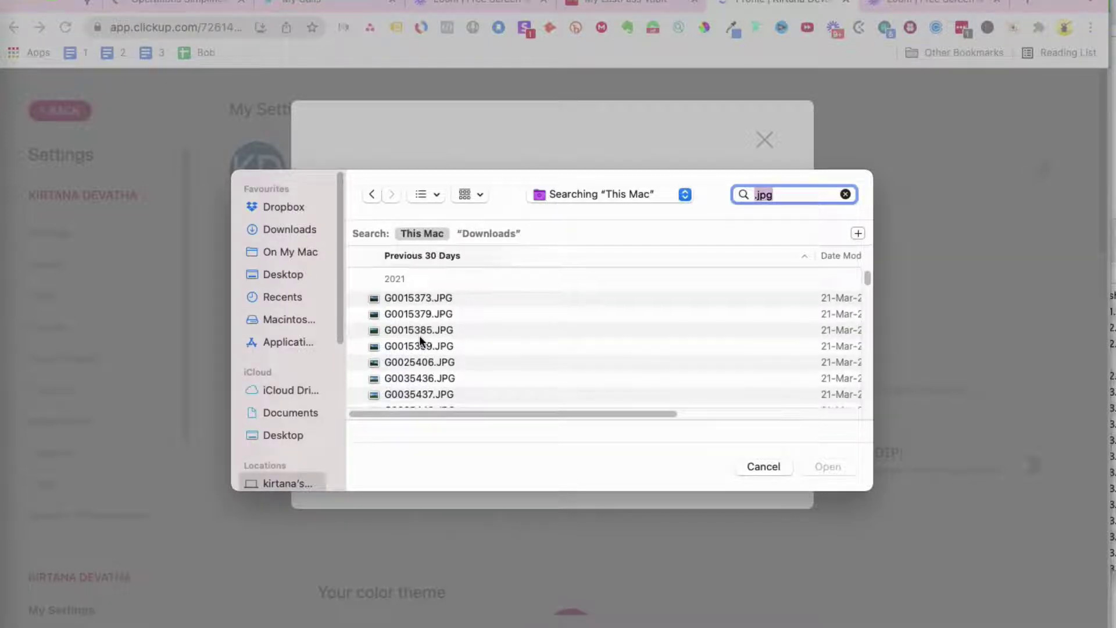
{"action": "scroll", "coordinate": [419, 336], "scroll_direction": "down", "scroll_amount": 10}
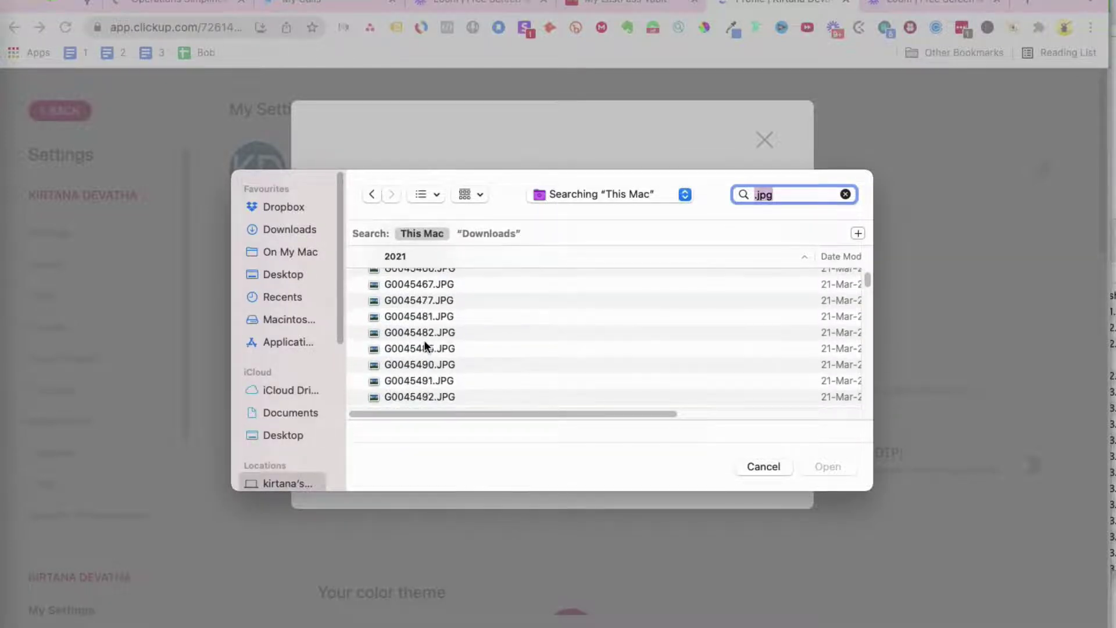
{"action": "scroll", "coordinate": [424, 340], "scroll_direction": "down", "scroll_amount": 5}
{"action": "scroll", "coordinate": [424, 351], "scroll_direction": "up", "scroll_amount": 4}
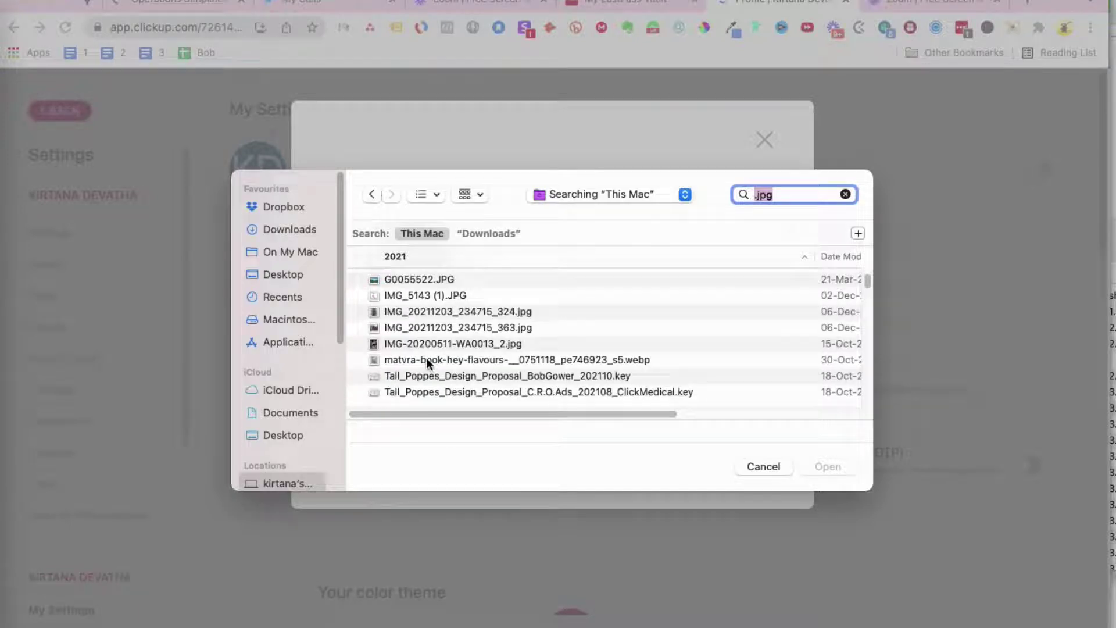
{"action": "left_click", "coordinate": [423, 313]}
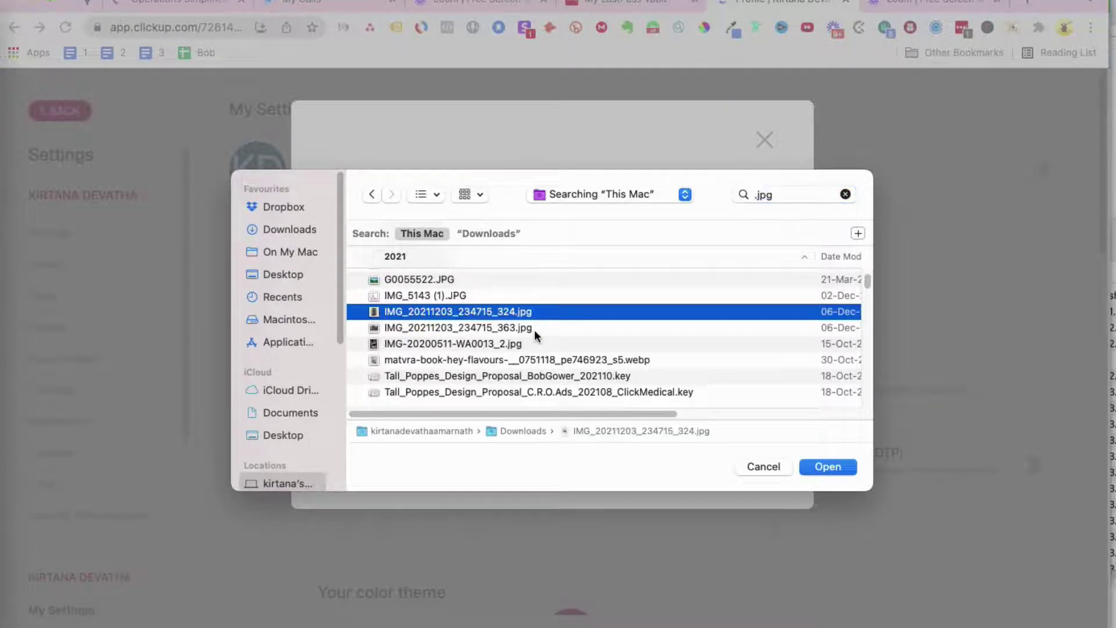
{"action": "key", "text": "Return"}
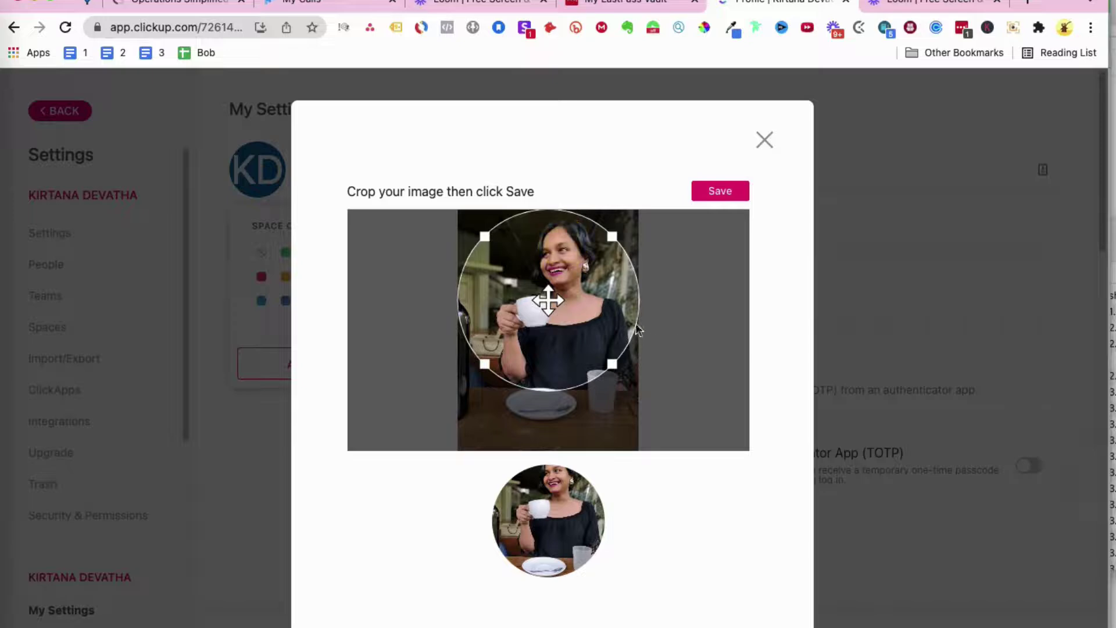
Step: Save the circular crop as the new profile avatar
{"action": "left_click", "coordinate": [722, 196]}
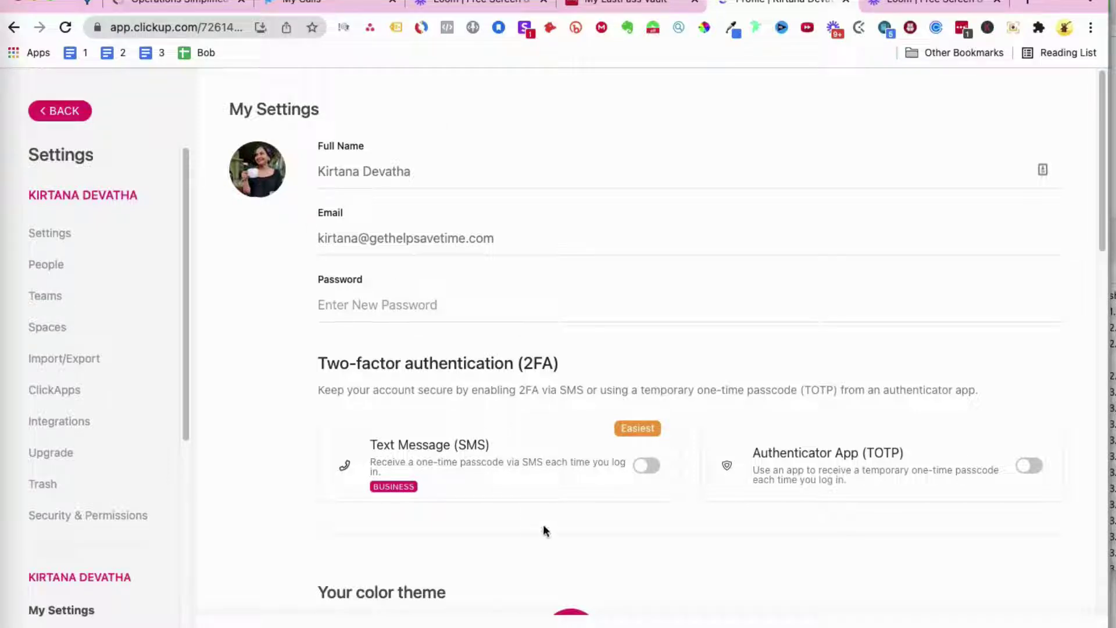
{"action": "scroll", "coordinate": [545, 528], "scroll_direction": "down", "scroll_amount": 5}
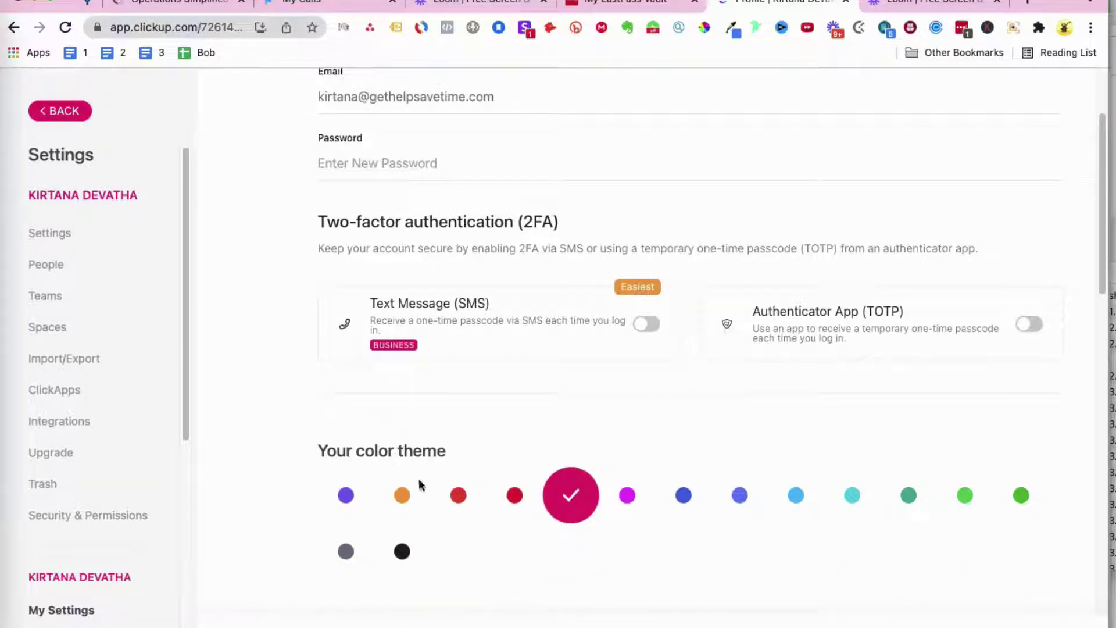
{"action": "scroll", "coordinate": [800, 553], "scroll_direction": "down", "scroll_amount": 10}
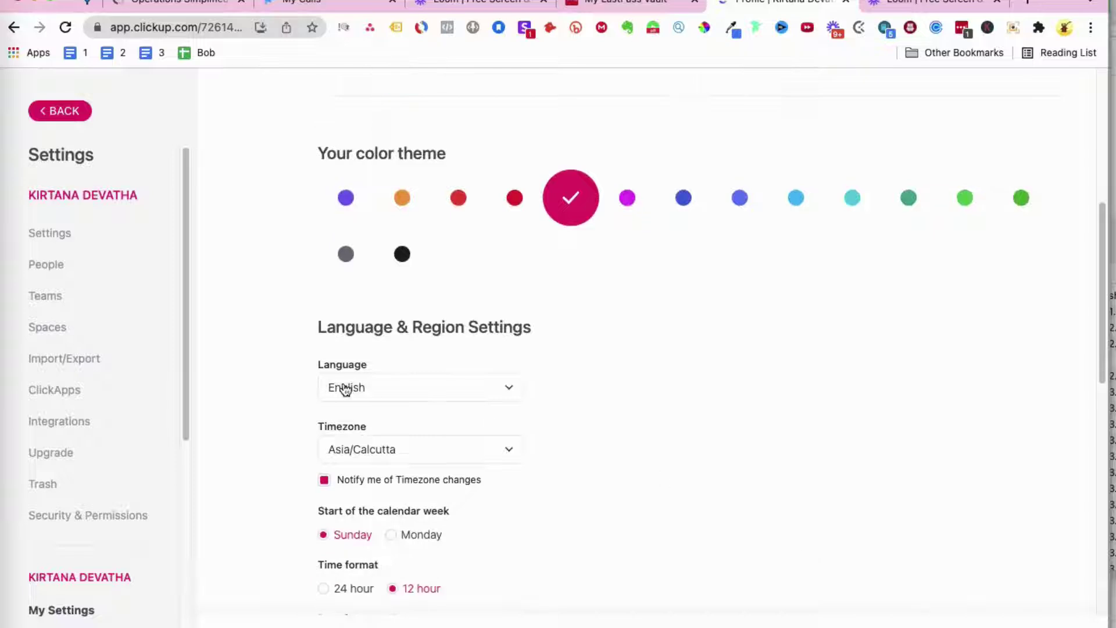
{"action": "scroll", "coordinate": [346, 390], "scroll_direction": "down", "scroll_amount": 3}
{"action": "scroll", "coordinate": [302, 389], "scroll_direction": "down", "scroll_amount": 3}
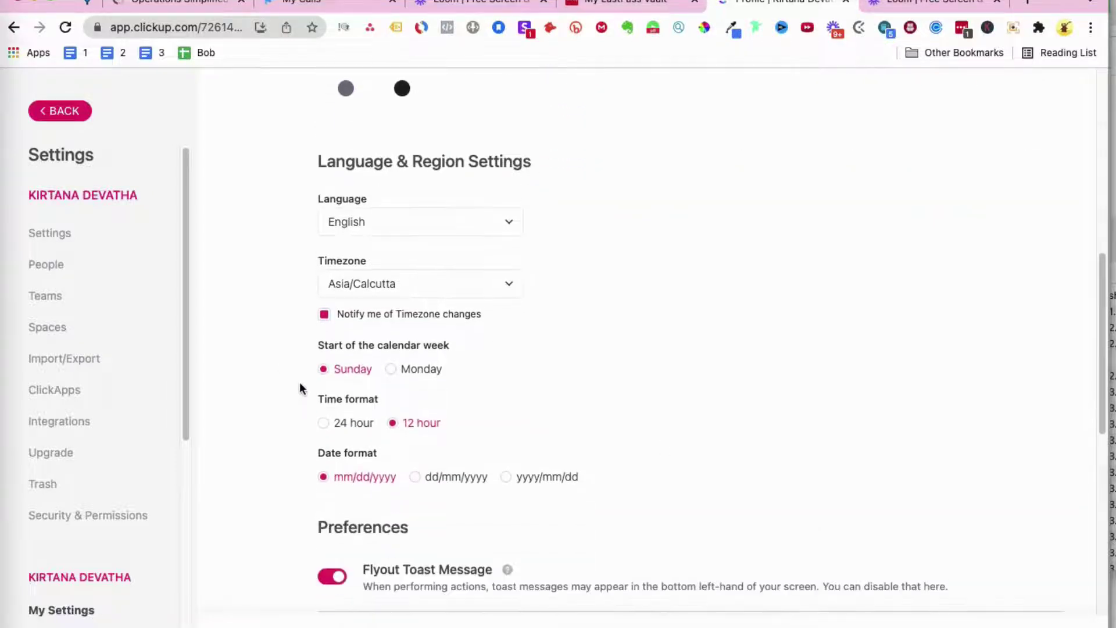
{"action": "scroll", "coordinate": [300, 389], "scroll_direction": "down", "scroll_amount": 2}
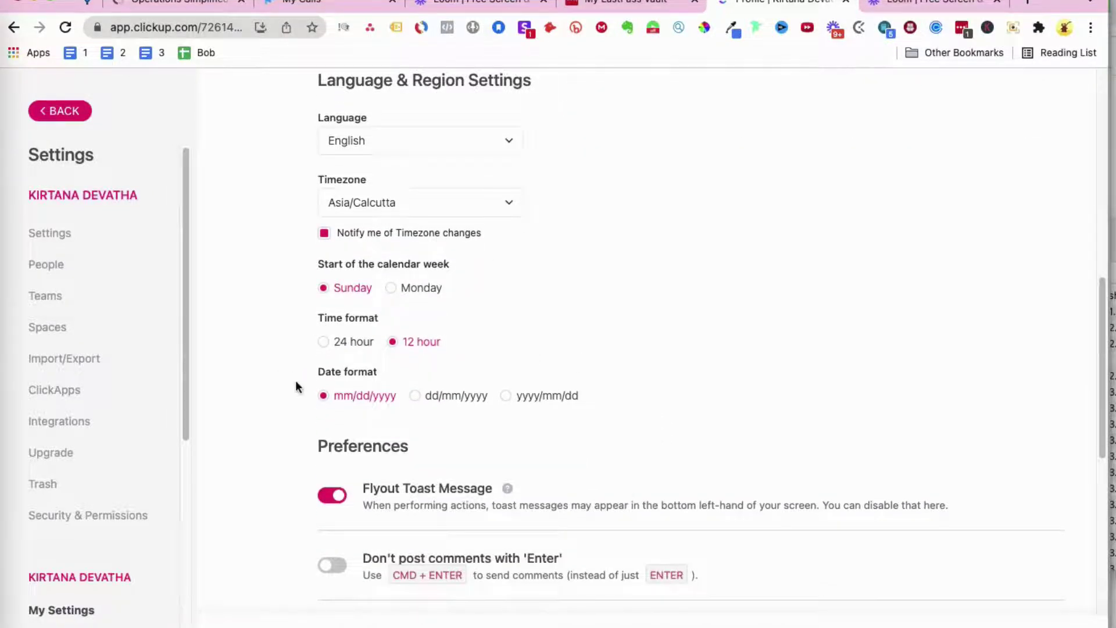
{"action": "scroll", "coordinate": [532, 407], "scroll_direction": "down", "scroll_amount": 5}
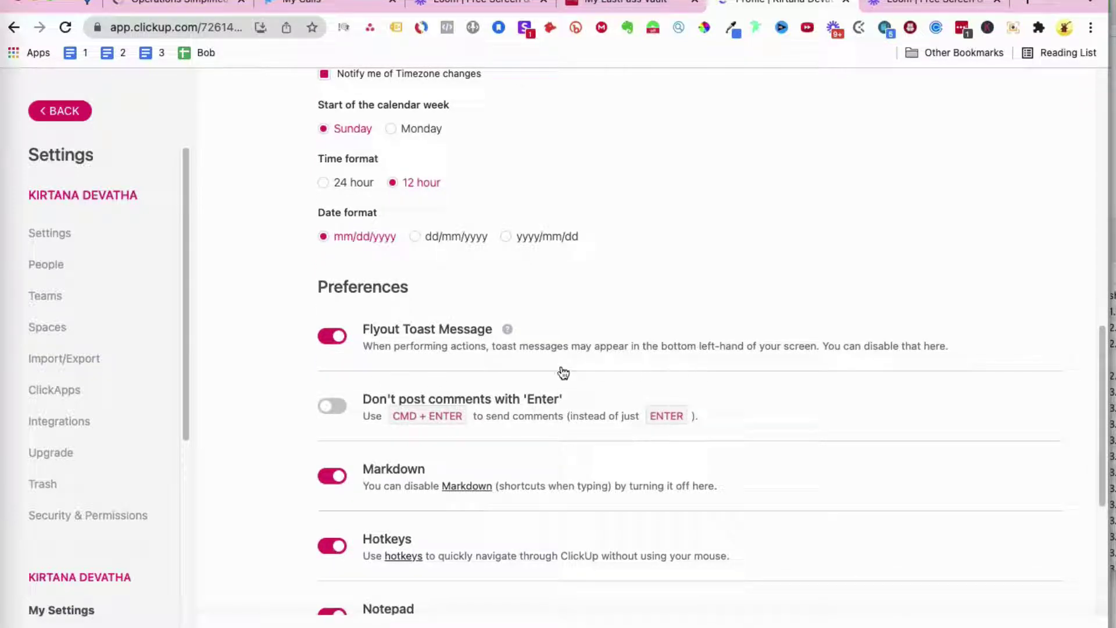
{"action": "scroll", "coordinate": [516, 459], "scroll_direction": "down", "scroll_amount": 1}
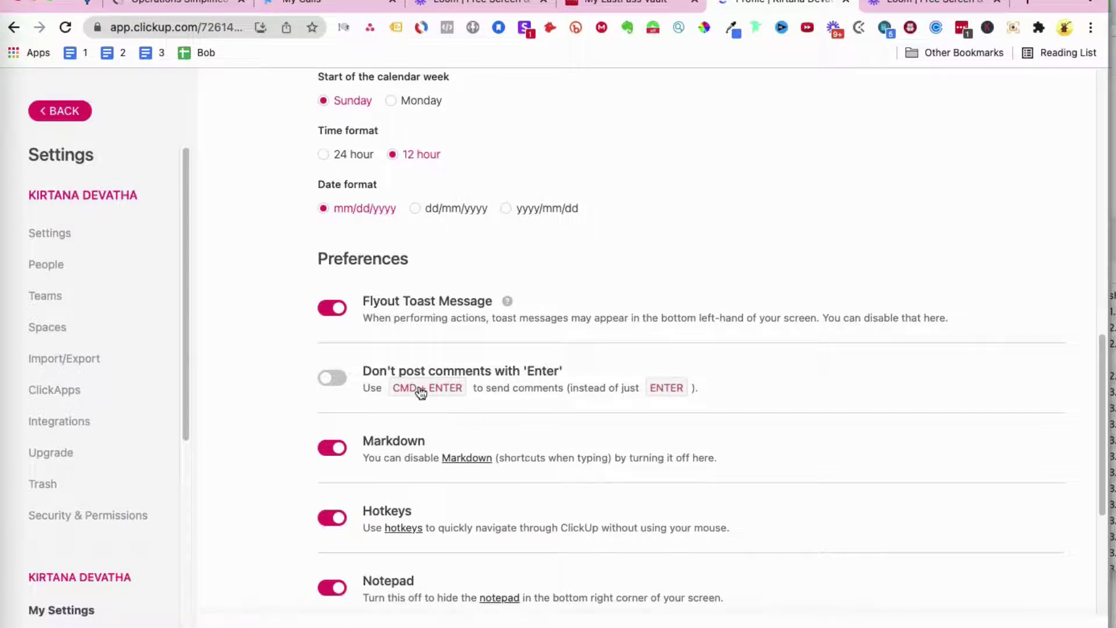
{"action": "scroll", "coordinate": [575, 395], "scroll_direction": "down", "scroll_amount": 2}
{"action": "scroll", "coordinate": [382, 419], "scroll_direction": "down", "scroll_amount": 5}
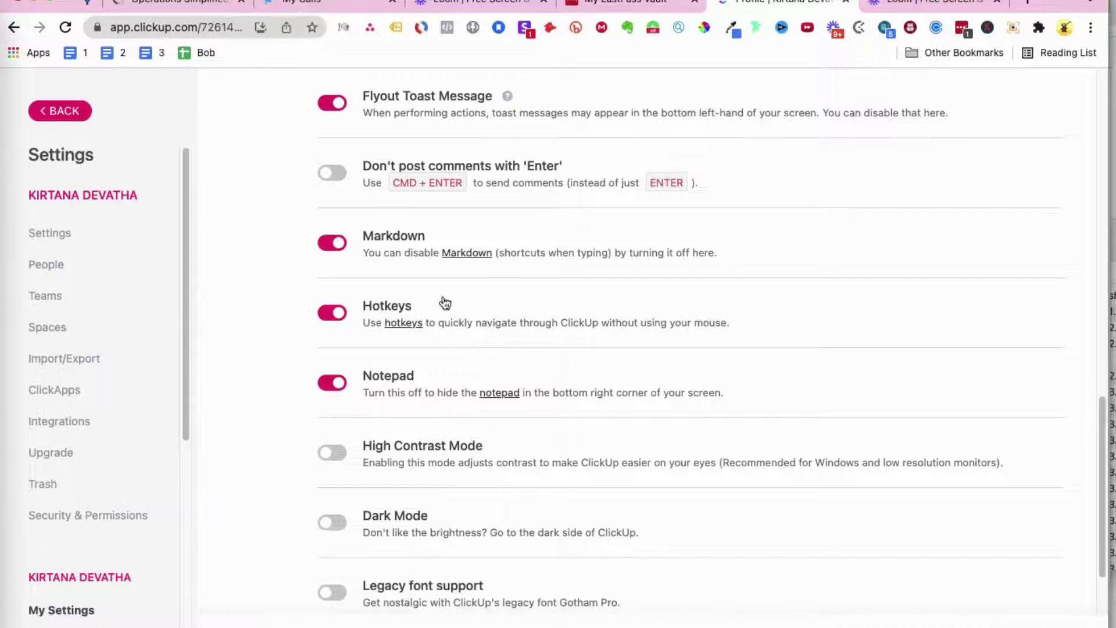
{"action": "scroll", "coordinate": [406, 394], "scroll_direction": "down", "scroll_amount": 5}
{"action": "scroll", "coordinate": [555, 488], "scroll_direction": "down", "scroll_amount": 6}
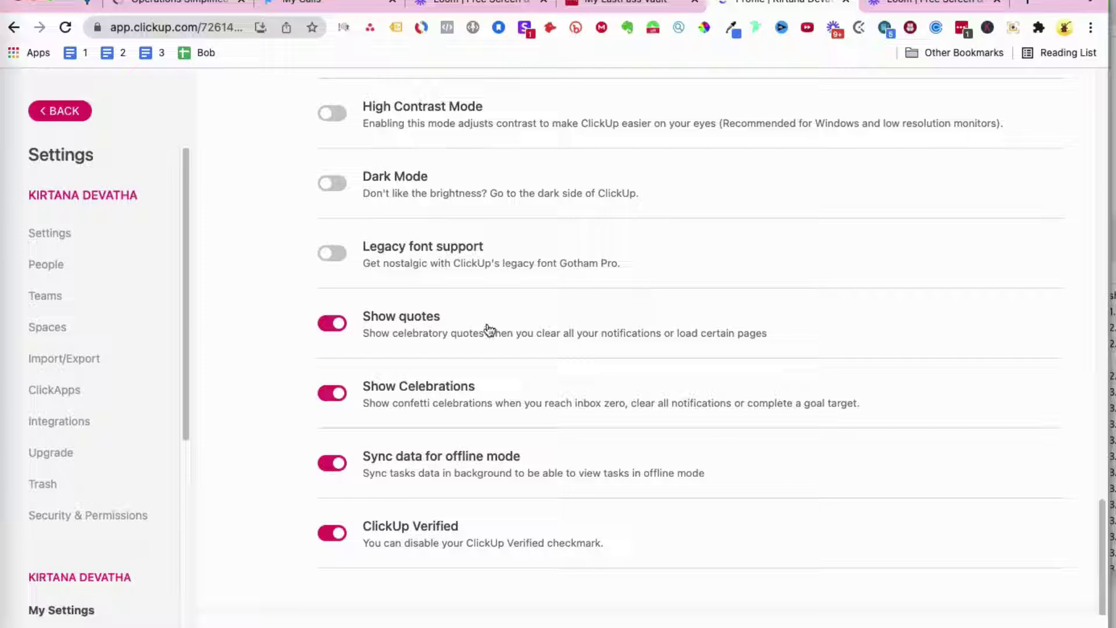
{"action": "scroll", "coordinate": [488, 330], "scroll_direction": "up", "scroll_amount": 15}
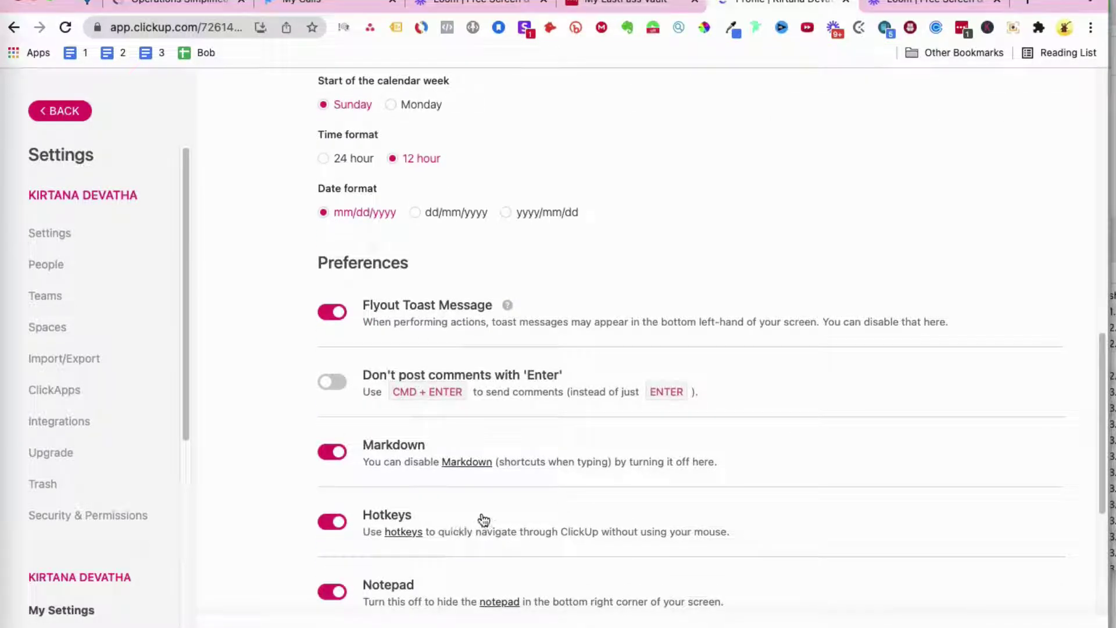
{"action": "scroll", "coordinate": [386, 491], "scroll_direction": "down", "scroll_amount": 4}
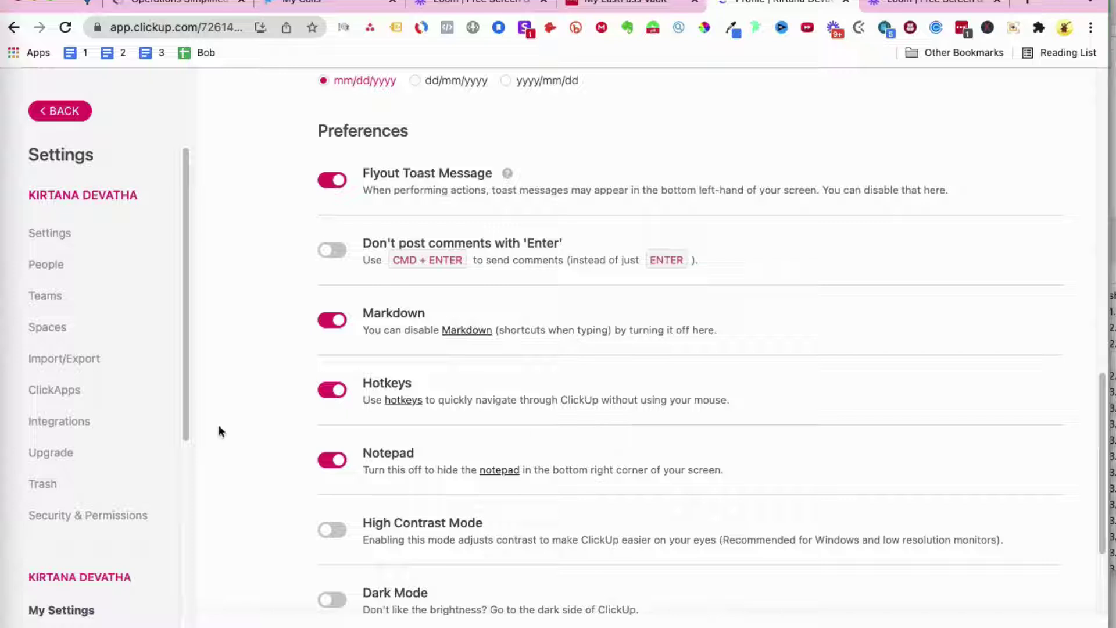
{"action": "scroll", "coordinate": [148, 445], "scroll_direction": "down", "scroll_amount": 3}
{"action": "scroll", "coordinate": [162, 441], "scroll_direction": "down", "scroll_amount": 2}
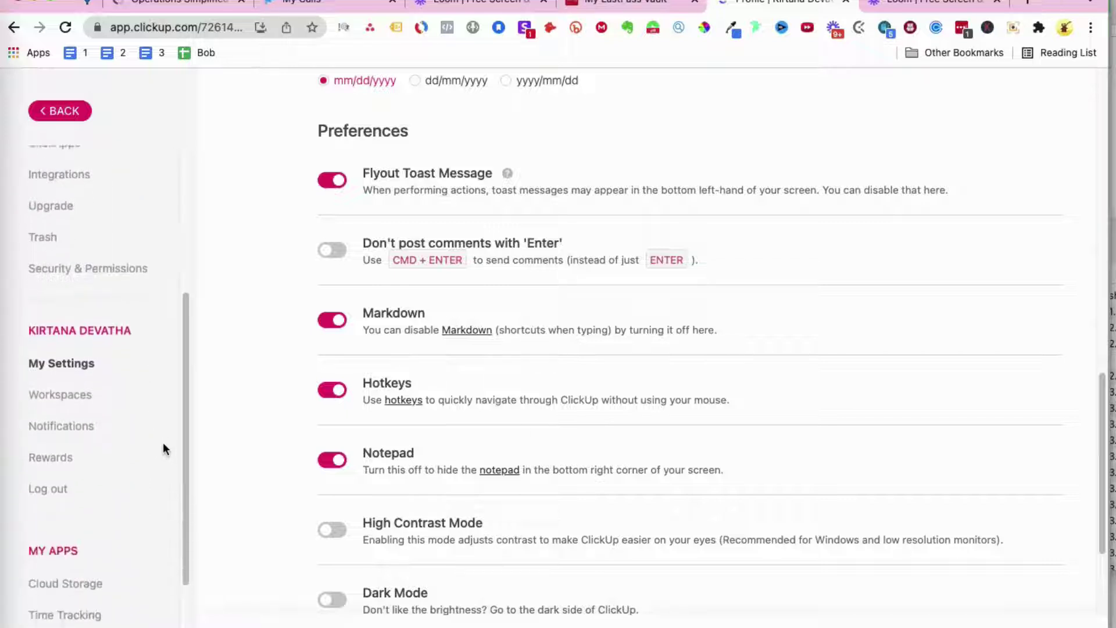
Step: Open the Notifications settings page and scroll through all the notification options
{"action": "left_click", "coordinate": [80, 429]}
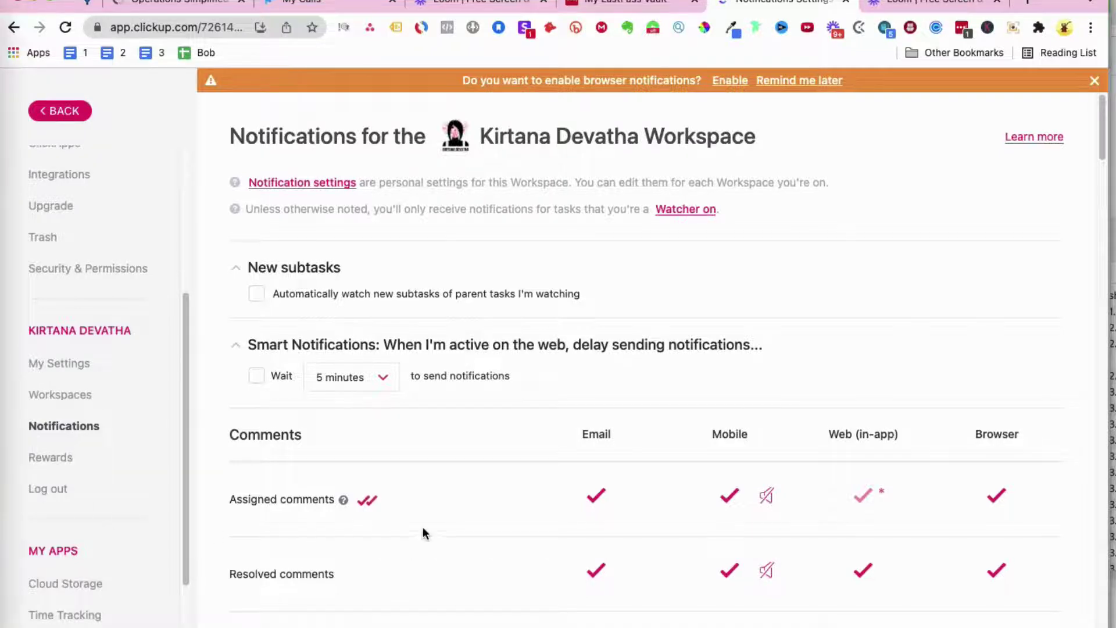
{"action": "scroll", "coordinate": [423, 527], "scroll_direction": "down", "scroll_amount": 1}
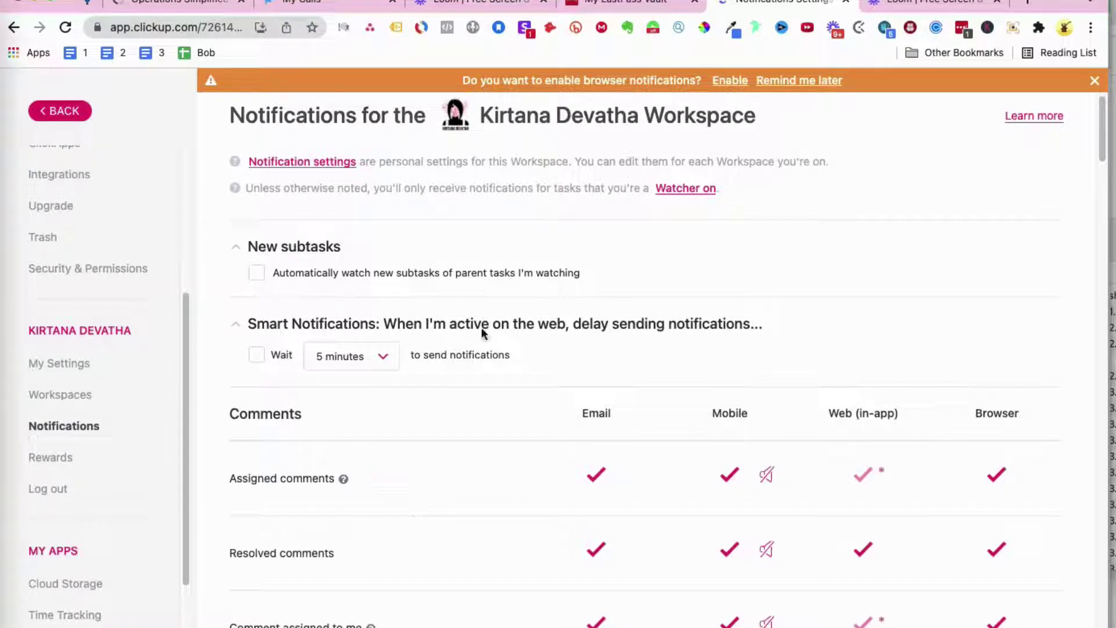
{"action": "scroll", "coordinate": [409, 436], "scroll_direction": "down", "scroll_amount": 3}
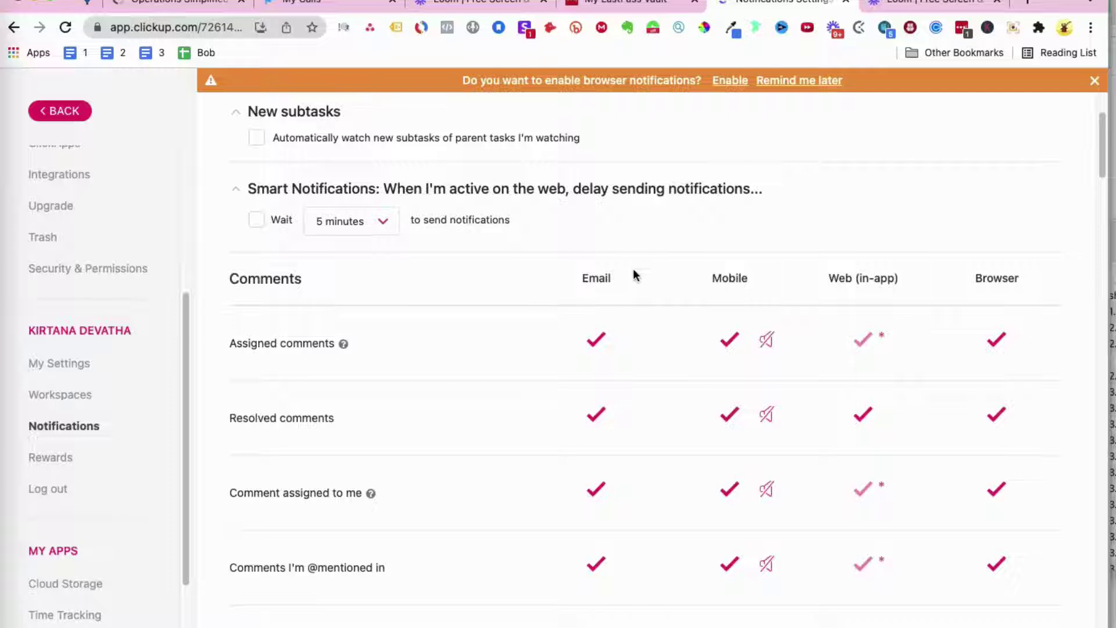
{"action": "mouse_move", "coordinate": [620, 286]}
{"action": "mouse_move", "coordinate": [846, 283]}
{"action": "scroll", "coordinate": [738, 456], "scroll_direction": "down", "scroll_amount": 1}
{"action": "scroll", "coordinate": [736, 474], "scroll_direction": "down", "scroll_amount": 10}
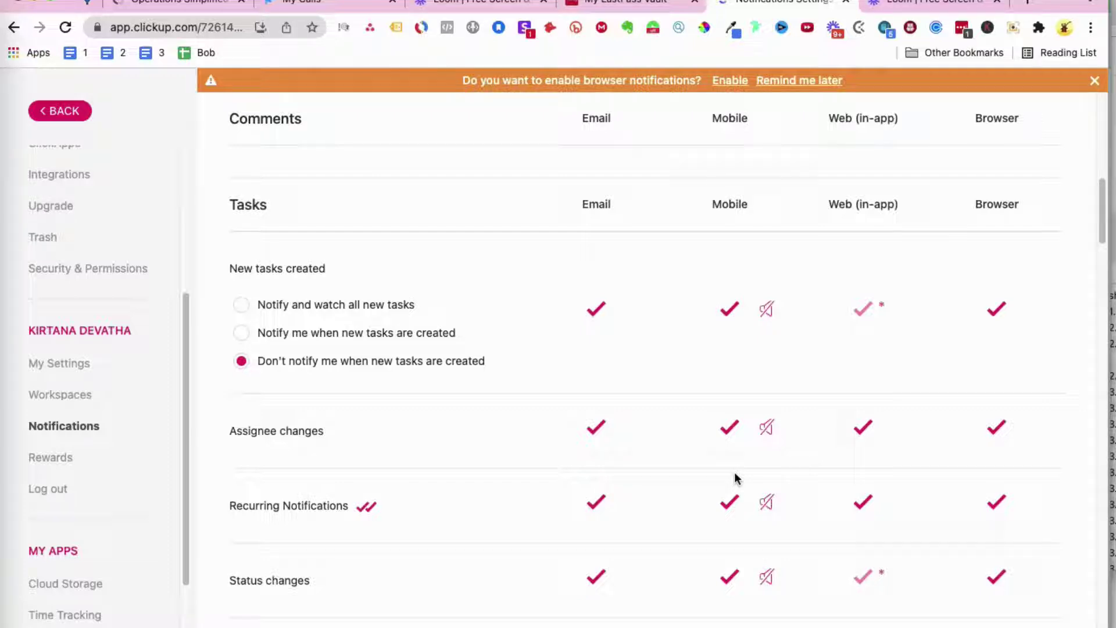
{"action": "scroll", "coordinate": [737, 478], "scroll_direction": "down", "scroll_amount": 1}
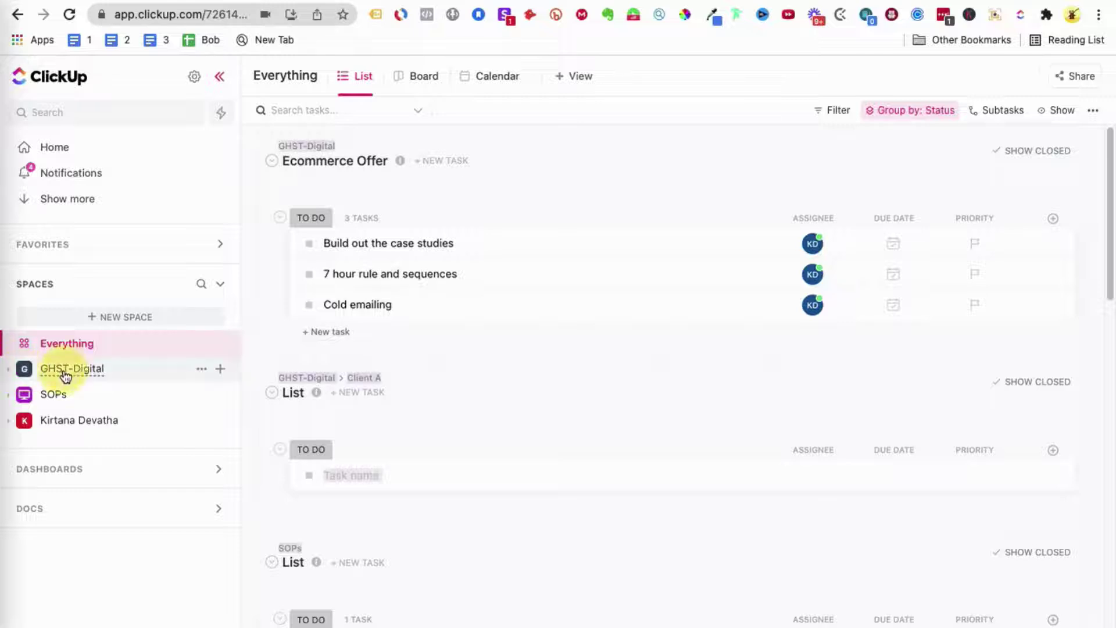
Step: Open GHST-Digital's Ecommerce Offer list, briefly expanding and collapsing the Client A folder
{"action": "left_click", "coordinate": [96, 367]}
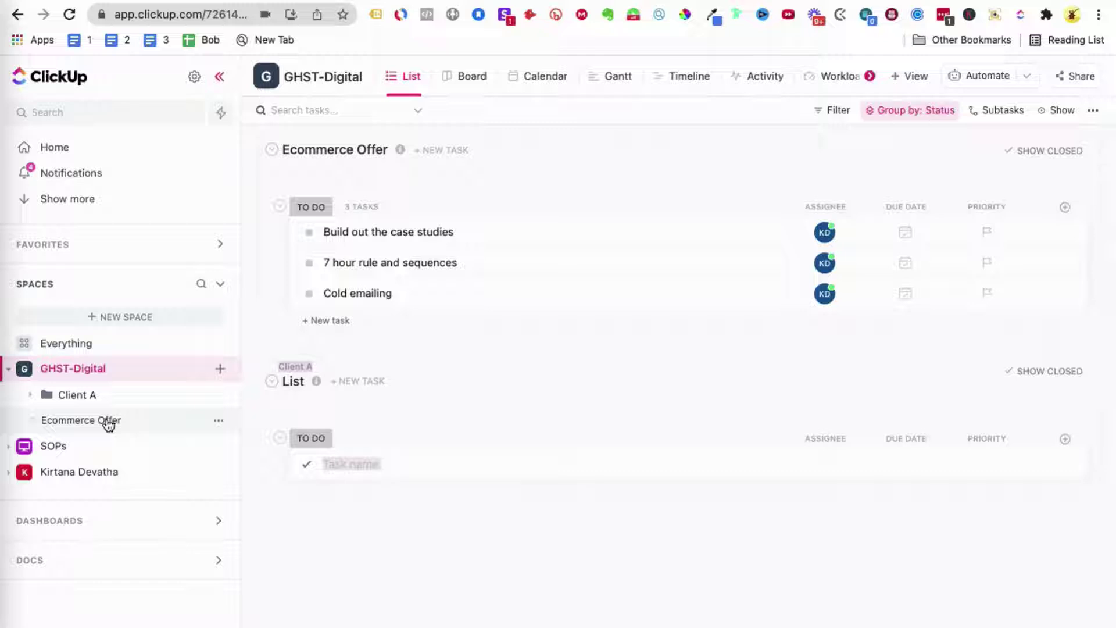
{"action": "left_click", "coordinate": [109, 425]}
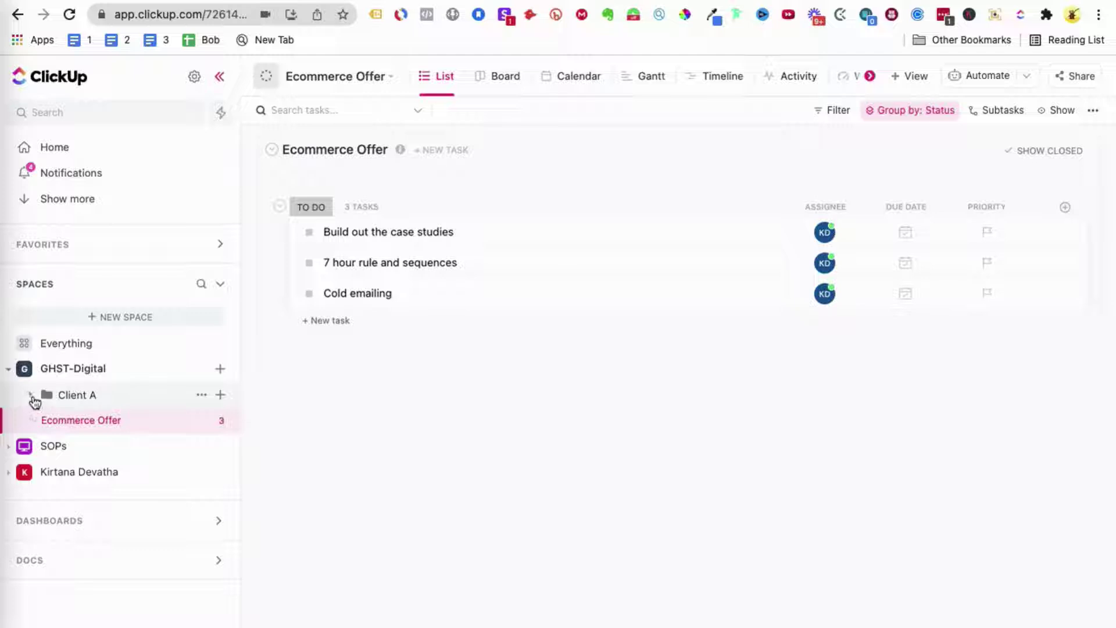
{"action": "left_click", "coordinate": [32, 397]}
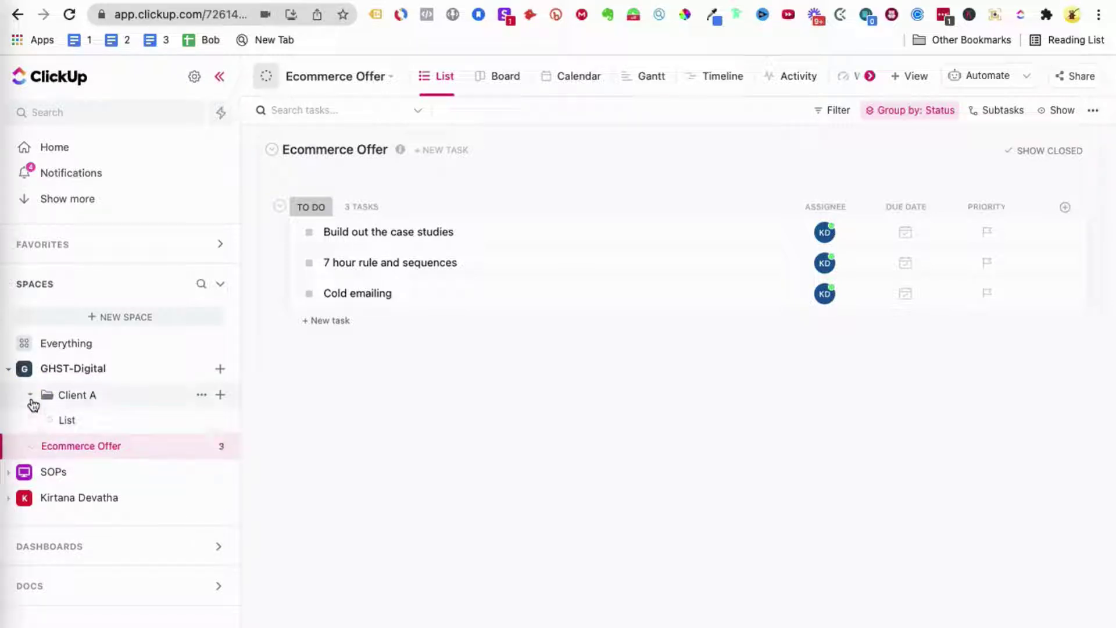
{"action": "left_click", "coordinate": [146, 385]}
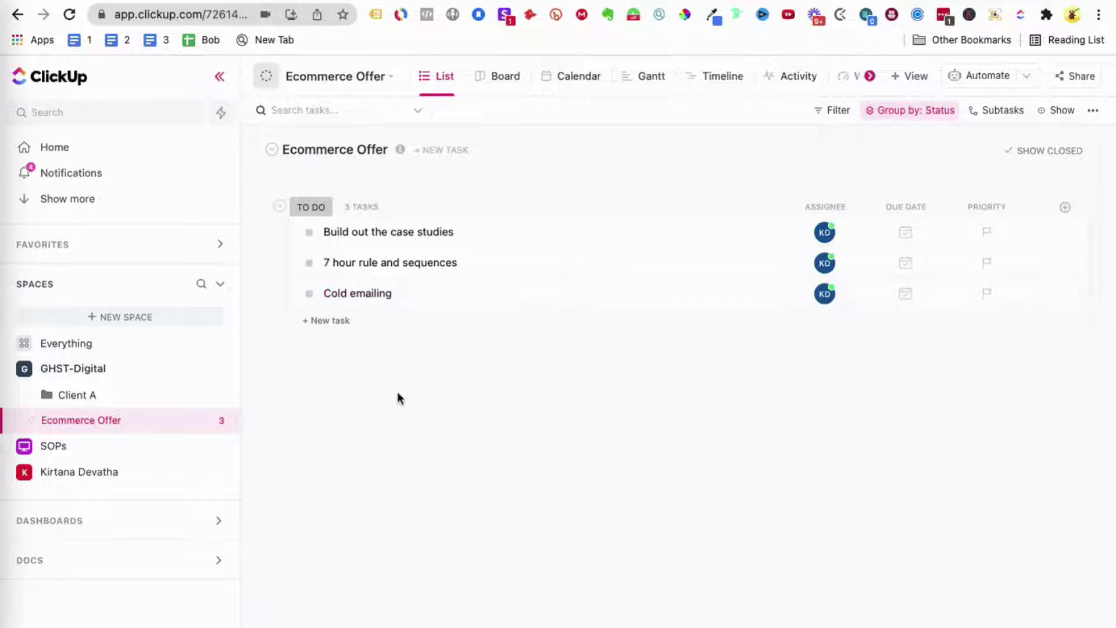
{"action": "left_click", "coordinate": [309, 232]}
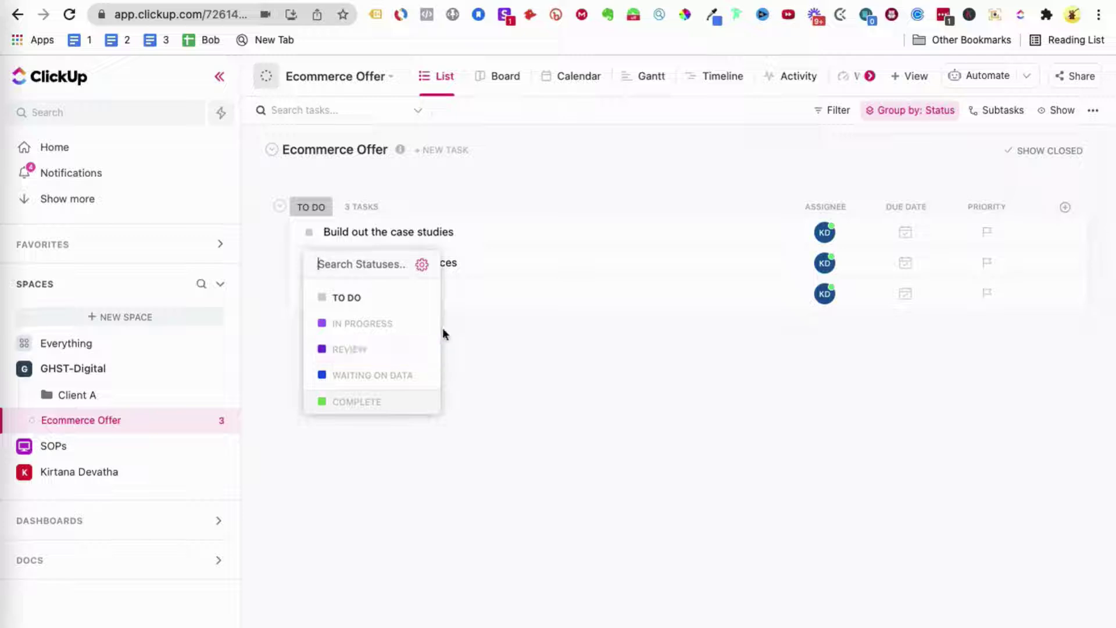
{"action": "left_click", "coordinate": [409, 329]}
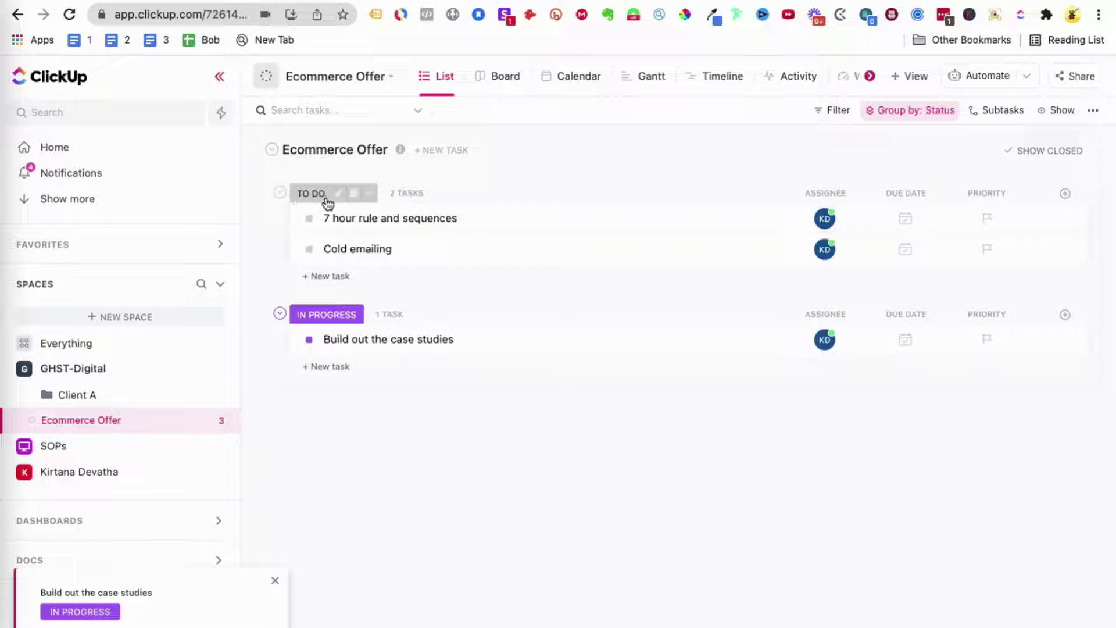
{"action": "left_click", "coordinate": [370, 194]}
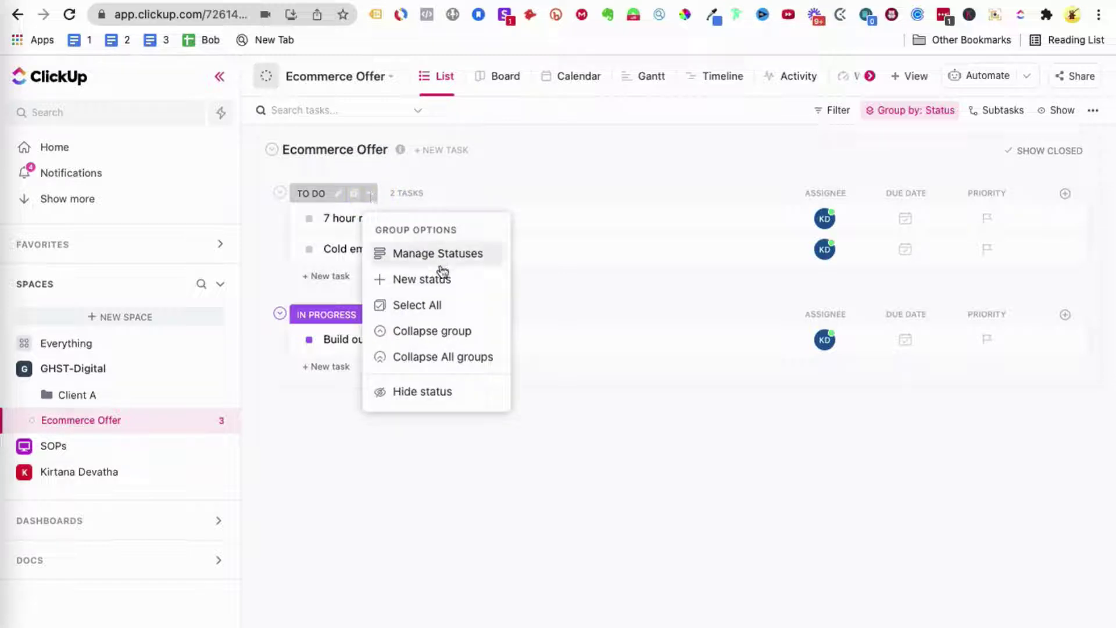
{"action": "left_click", "coordinate": [356, 199]}
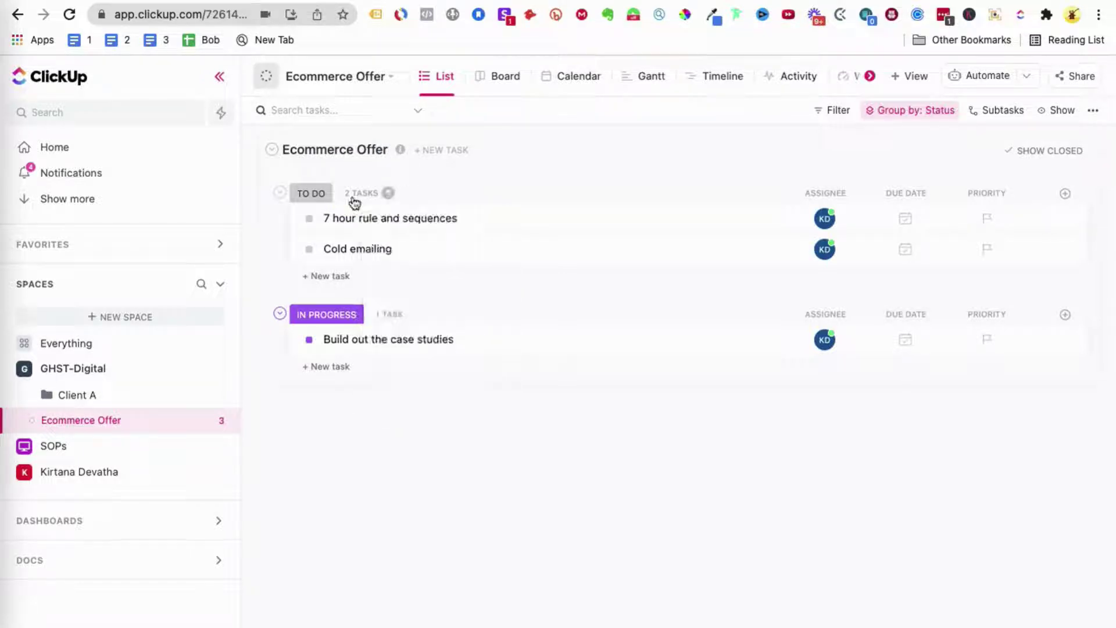
Step: Select both To Do tasks with Select All and open the bulk assignee picker
{"action": "left_click", "coordinate": [355, 200]}
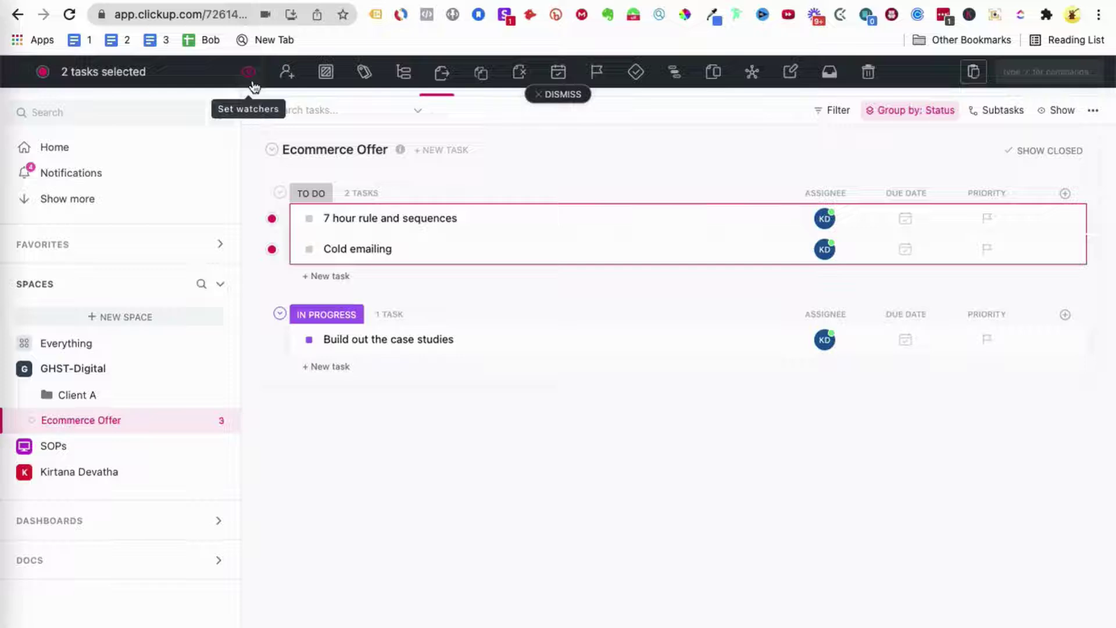
{"action": "left_click", "coordinate": [252, 83]}
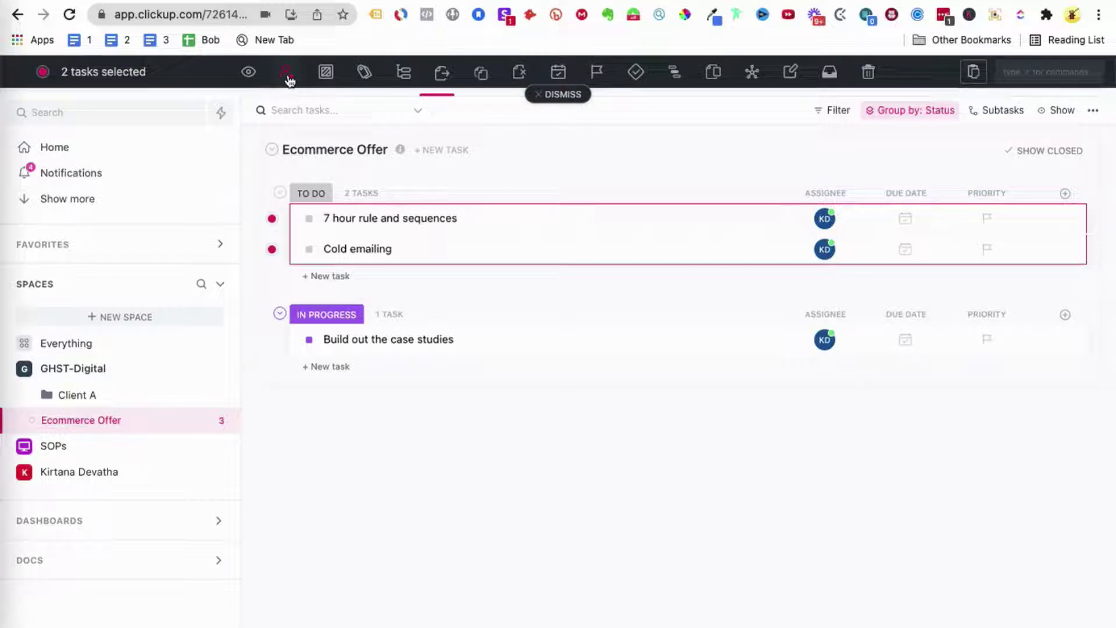
{"action": "left_click", "coordinate": [287, 73]}
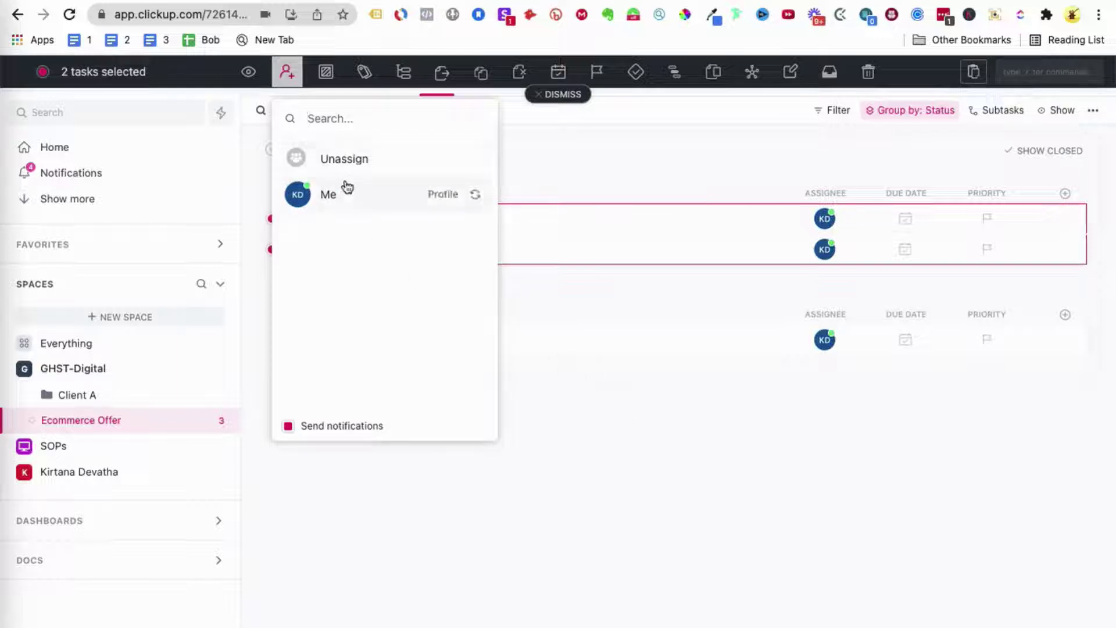
Step: Dismiss the assignee and Status dropdowns unchanged, then try the Dependencies and Task Linking icons
{"action": "left_click", "coordinate": [692, 457]}
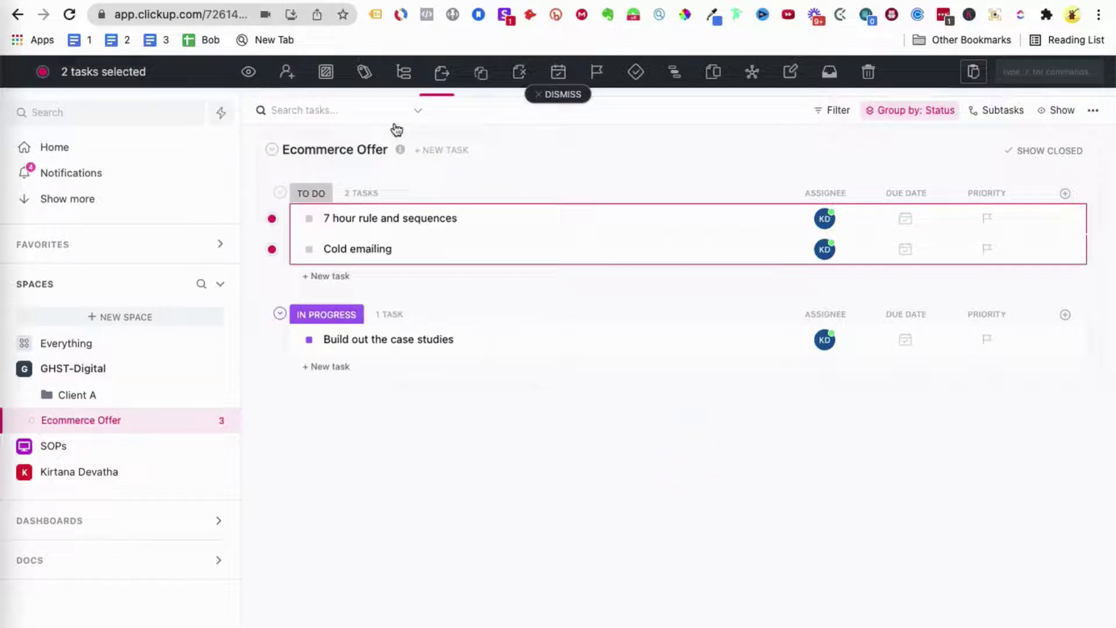
{"action": "left_click", "coordinate": [328, 78]}
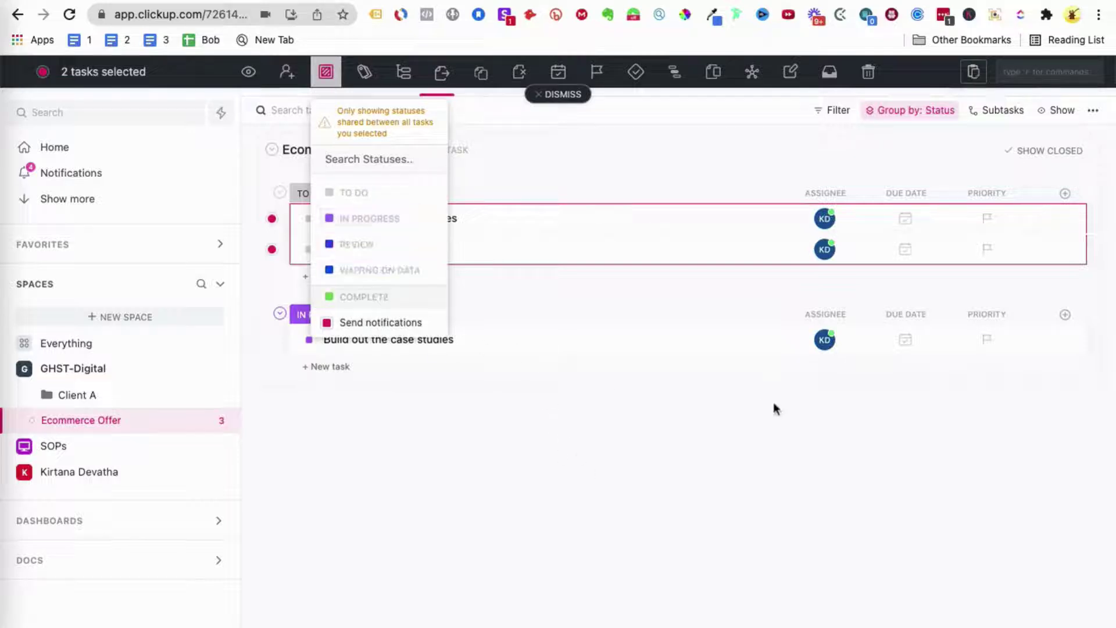
{"action": "left_click", "coordinate": [665, 445]}
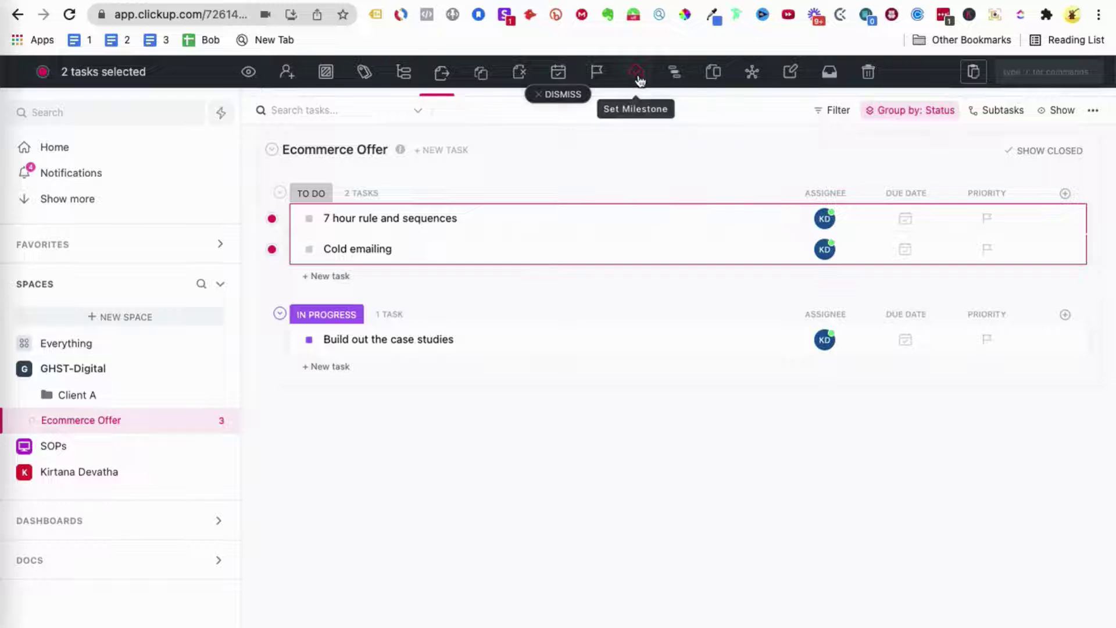
{"action": "left_click", "coordinate": [673, 80]}
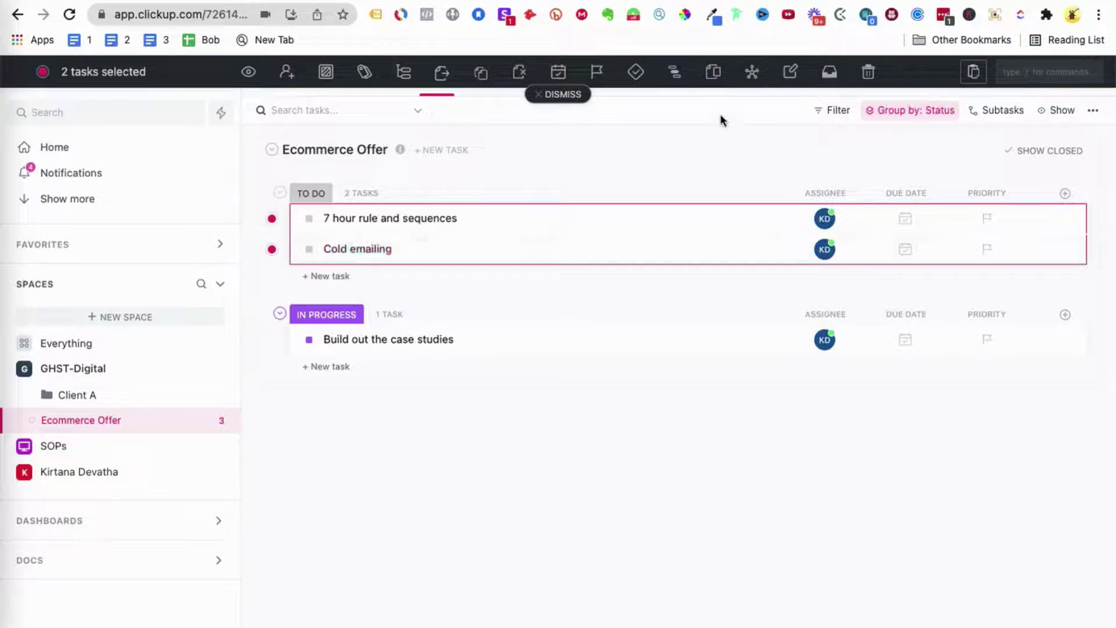
{"action": "left_click", "coordinate": [755, 77]}
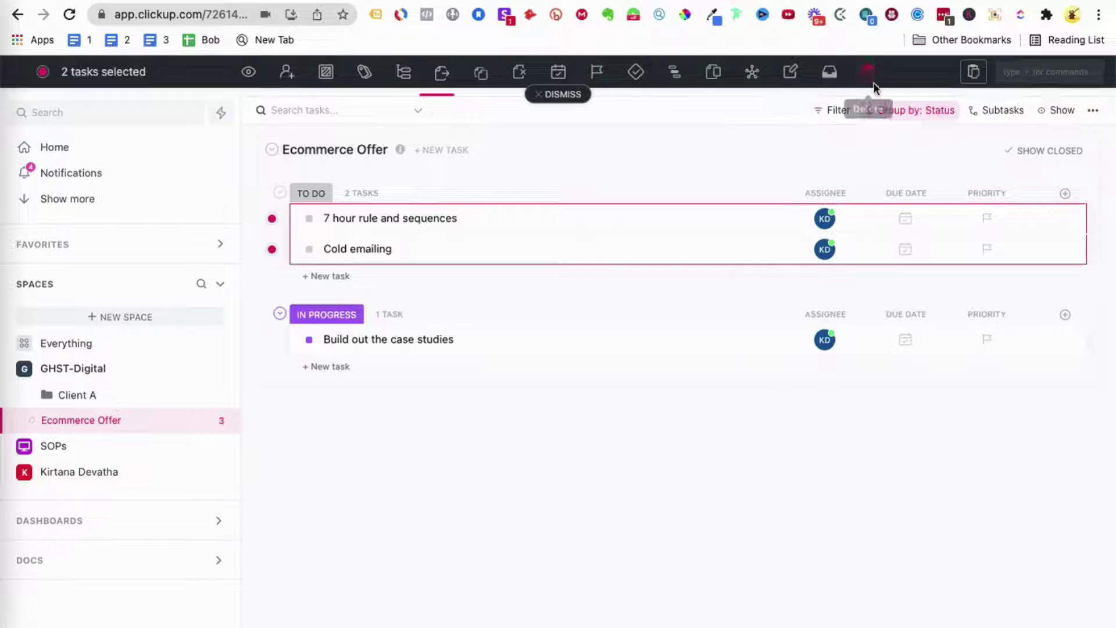
Step: Check the What to copy options without copying, then dismiss the bulk-action bar
{"action": "left_click", "coordinate": [977, 76]}
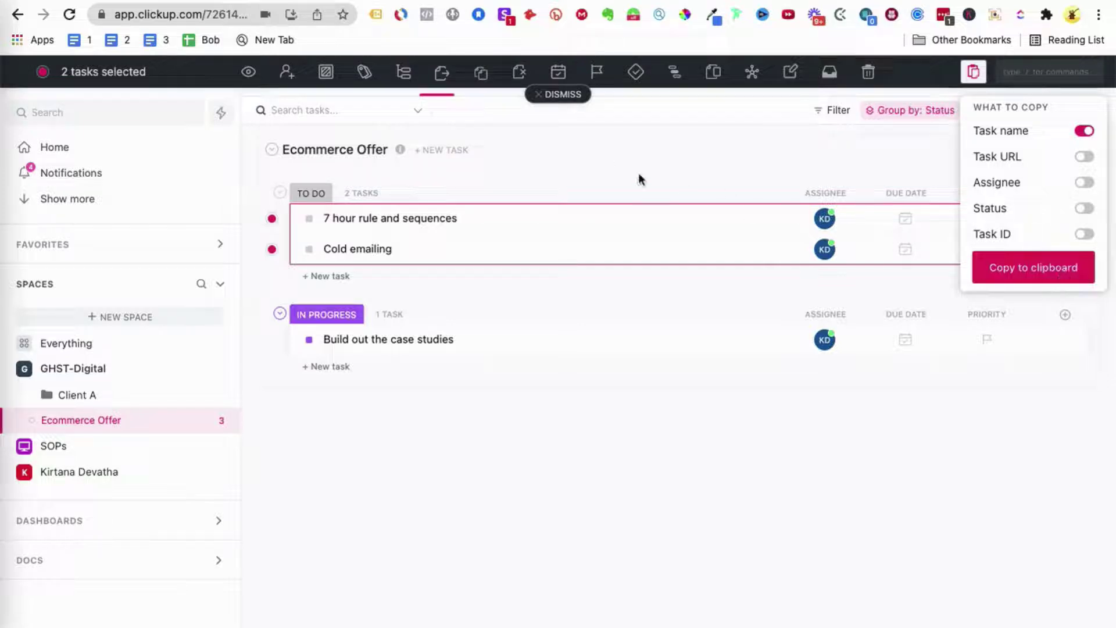
{"action": "left_click", "coordinate": [675, 173]}
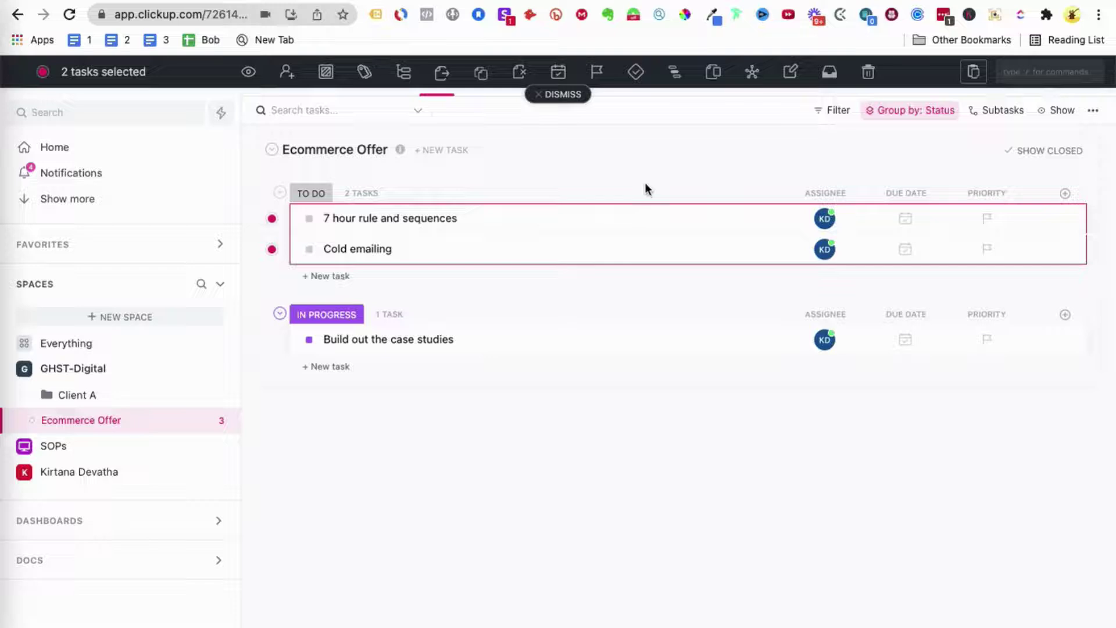
{"action": "left_click", "coordinate": [563, 96]}
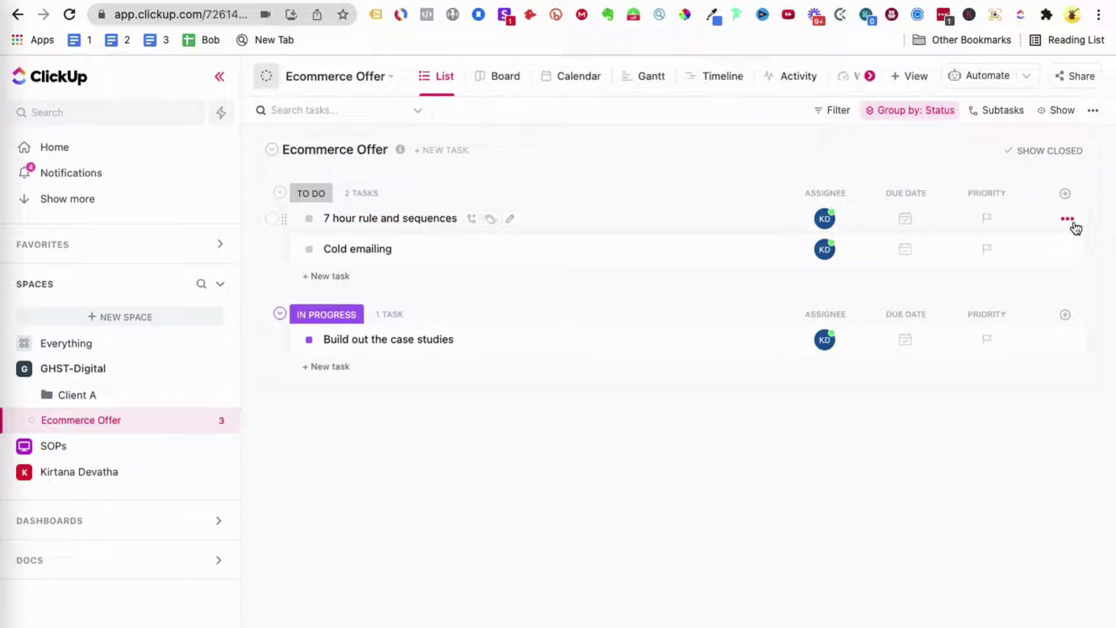
Step: Use the task's ... menu to choose Add to > Add to Tray for 7 hour rule and sequences
{"action": "left_click", "coordinate": [1068, 220]}
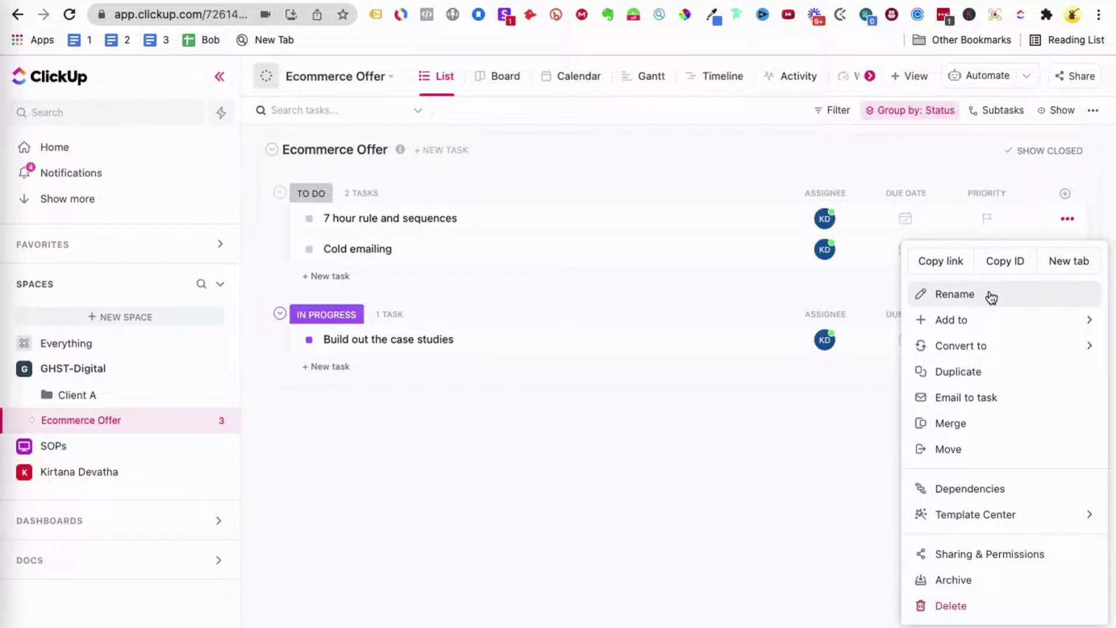
{"action": "left_click", "coordinate": [992, 330]}
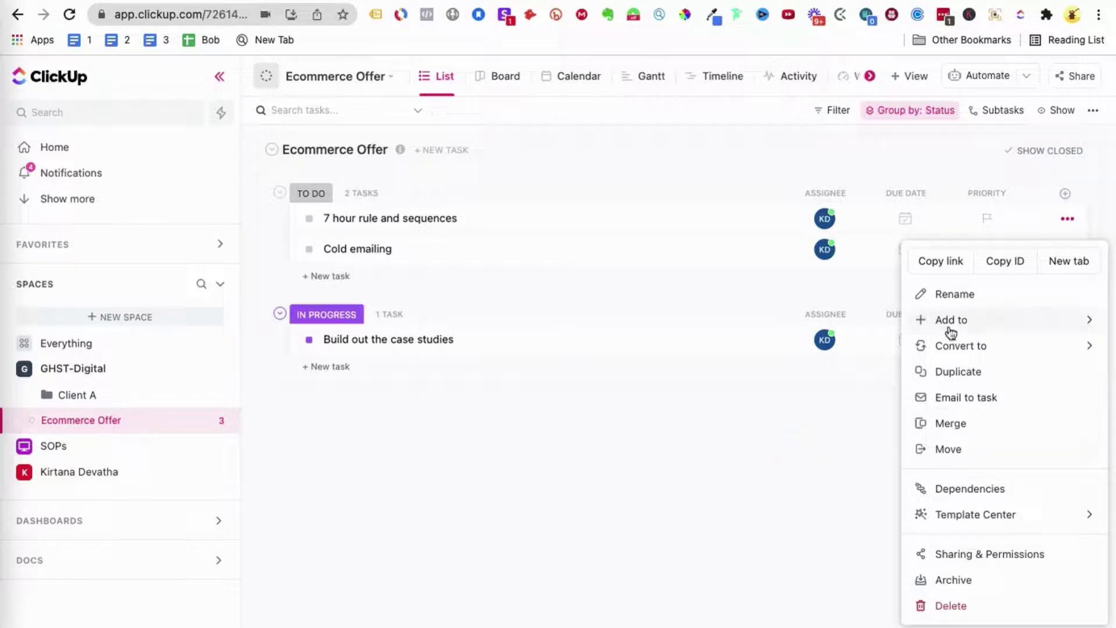
{"action": "left_click", "coordinate": [950, 331]}
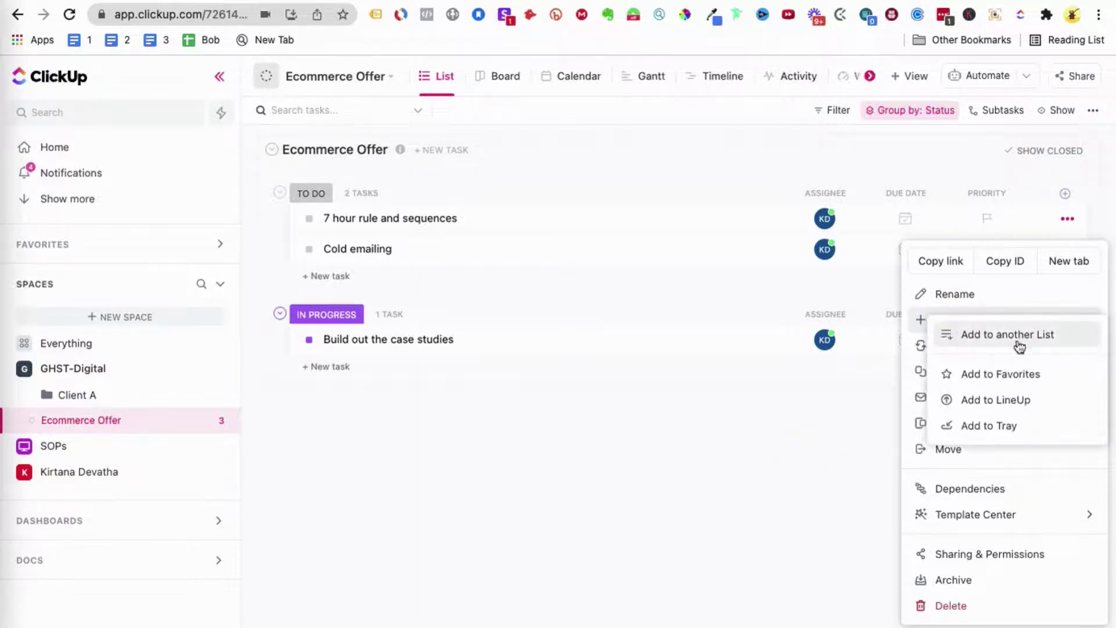
{"action": "left_click", "coordinate": [989, 433]}
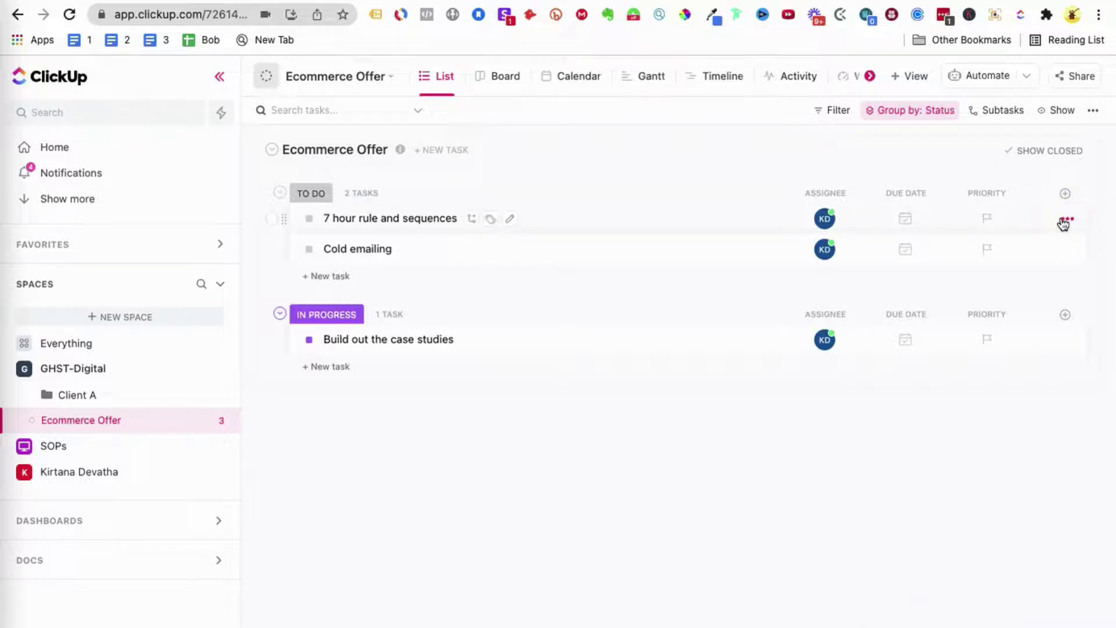
{"action": "left_click", "coordinate": [1062, 220]}
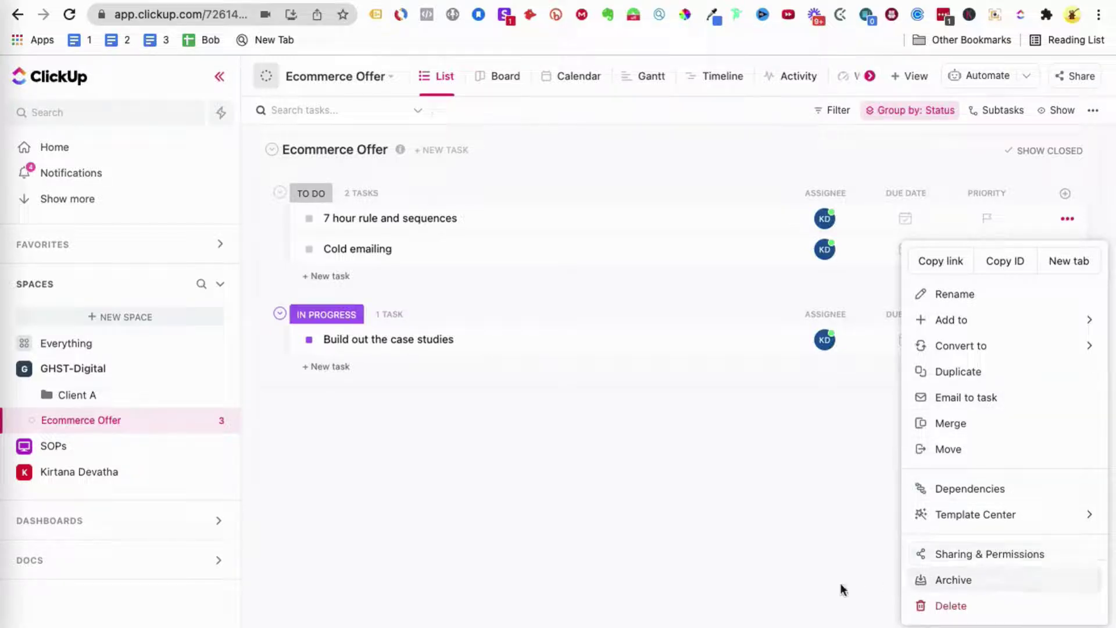
{"action": "left_click", "coordinate": [780, 588]}
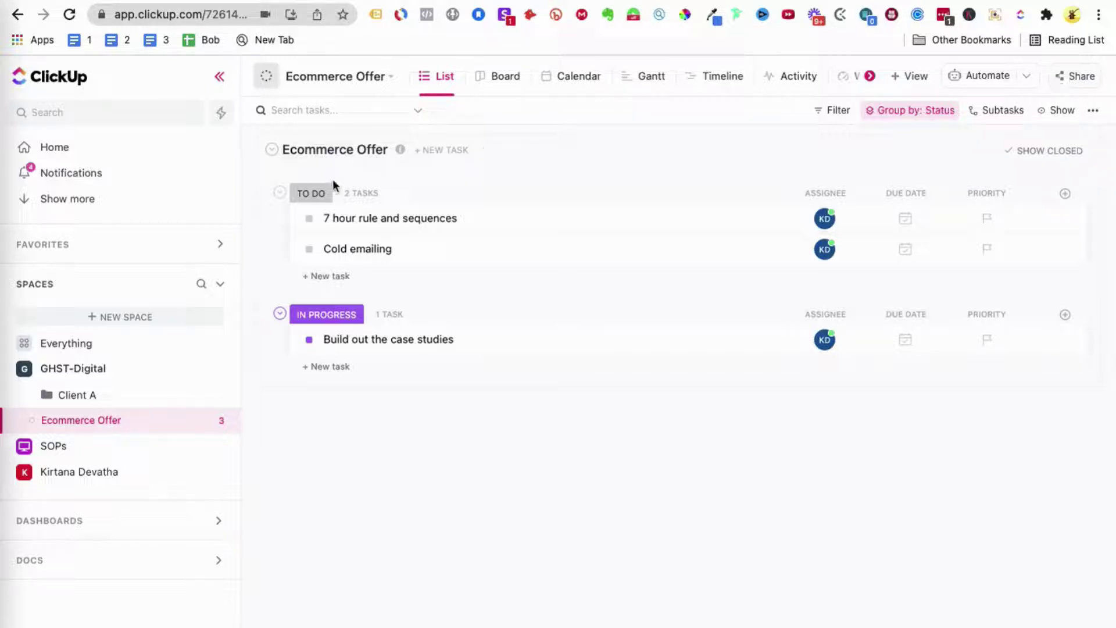
Step: Open the 7 hour rule and sequences task and inspect its URL
{"action": "left_click", "coordinate": [396, 226]}
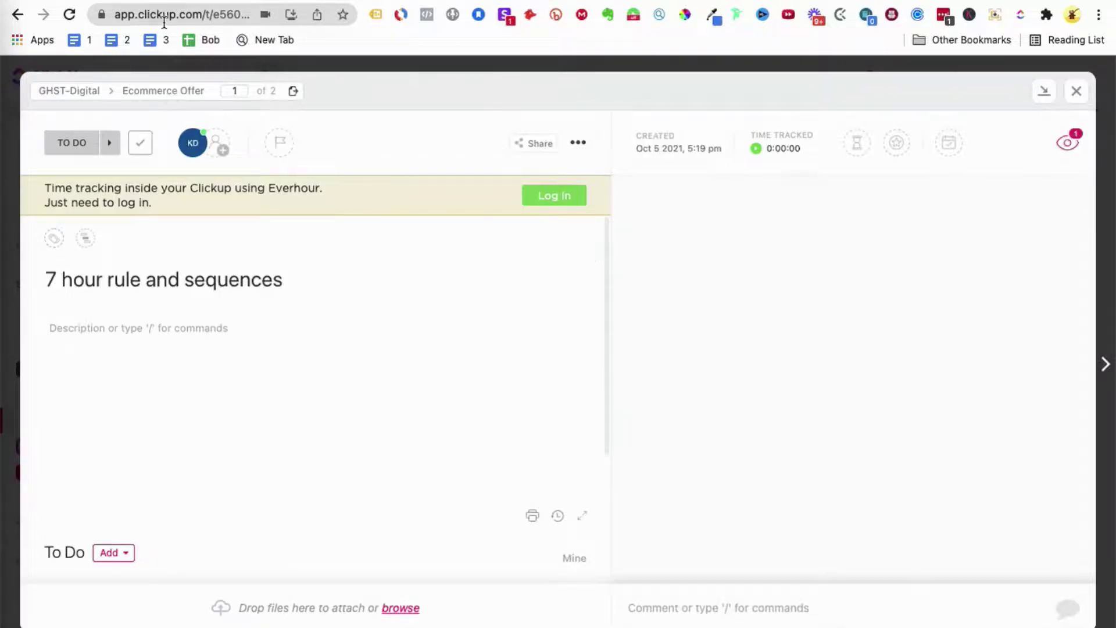
{"action": "left_click", "coordinate": [168, 17]}
{"action": "key", "text": "Right"}
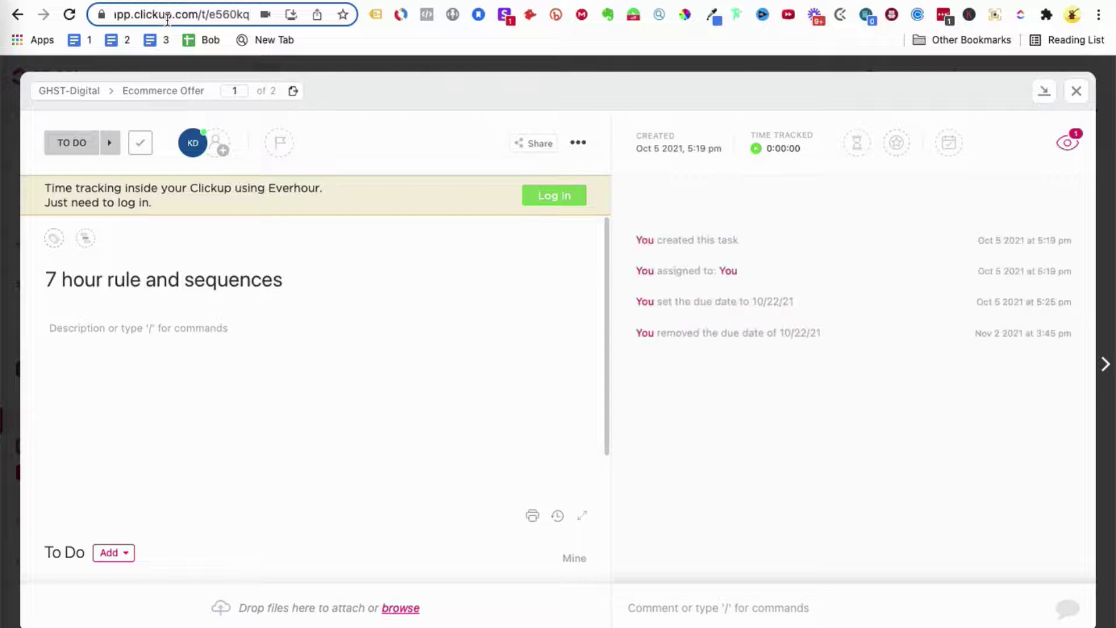
{"action": "key", "text": "Left"}
{"action": "key", "text": "Left"}
{"action": "key", "text": "Left"}
{"action": "key", "text": "Left"}
Step: Click into the task's Description field and scroll through its details
{"action": "left_click", "coordinate": [241, 348]}
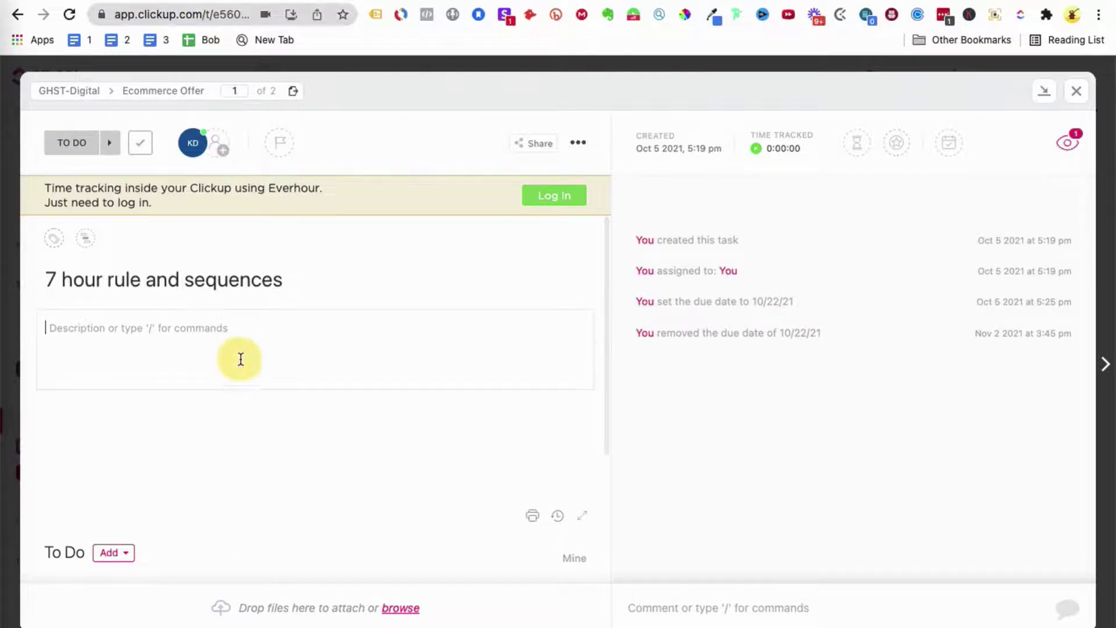
{"action": "scroll", "coordinate": [225, 347], "scroll_direction": "down", "scroll_amount": 3}
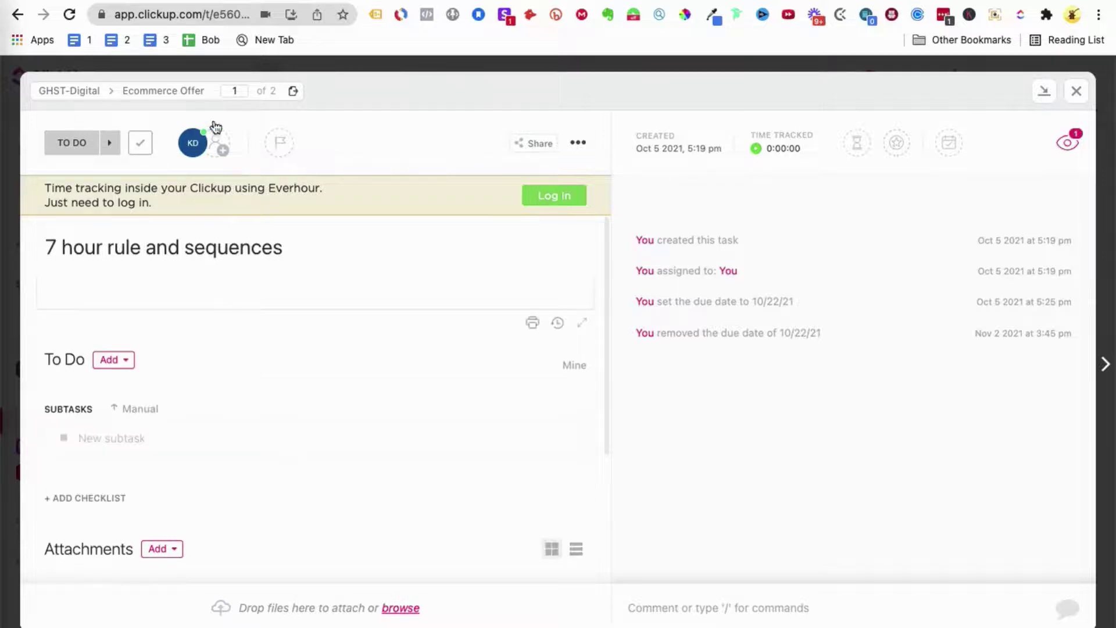
{"action": "scroll", "coordinate": [289, 137], "scroll_direction": "up", "scroll_amount": 2}
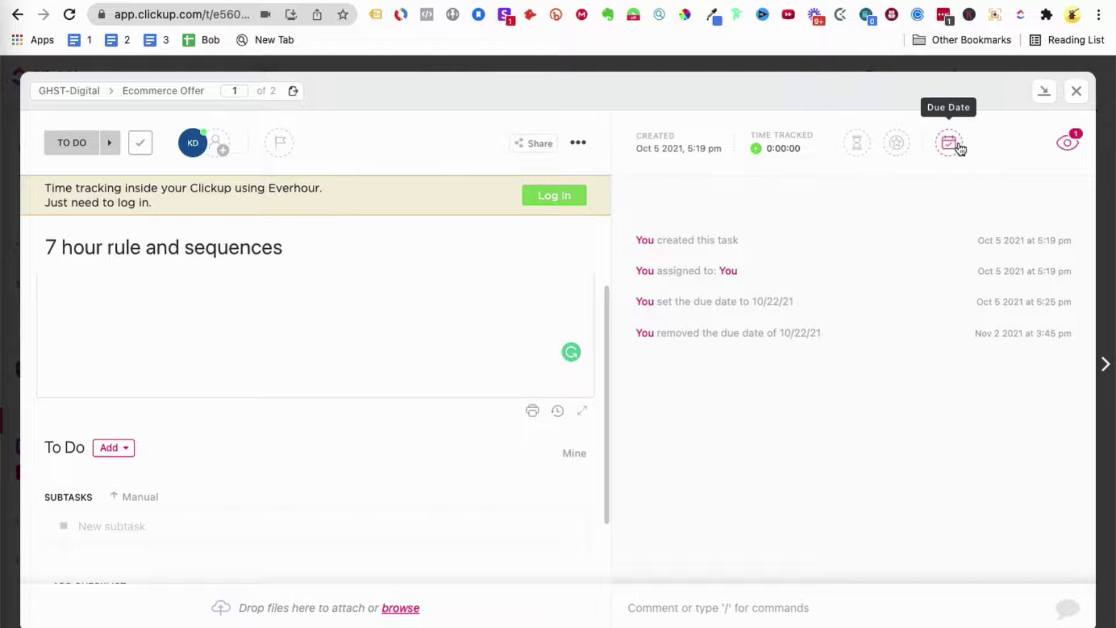
{"action": "scroll", "coordinate": [583, 289], "scroll_direction": "down", "scroll_amount": 1}
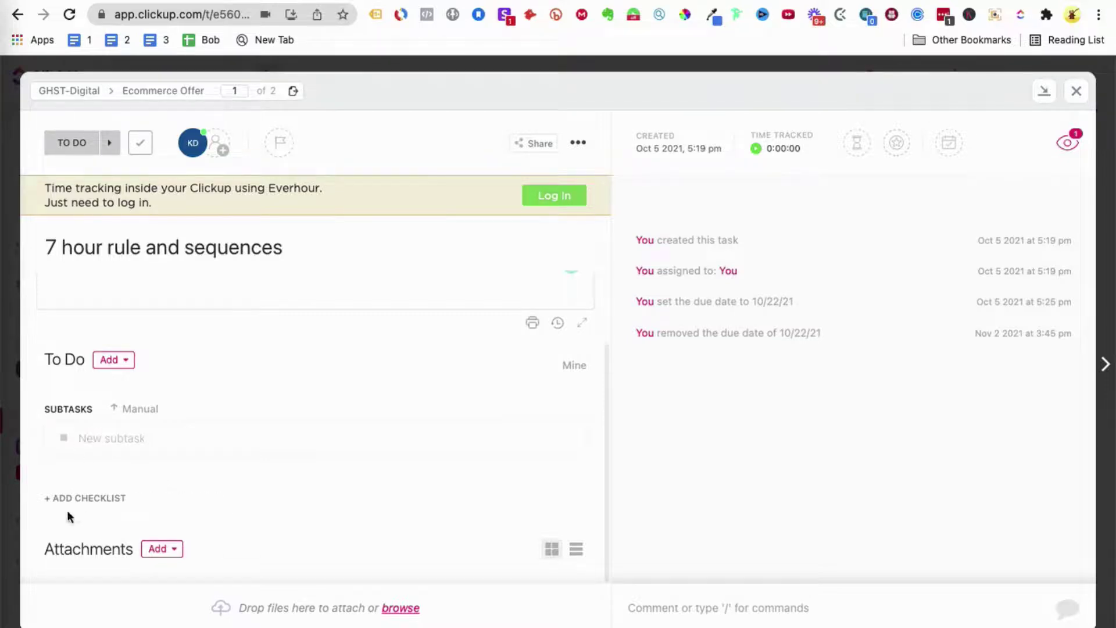
Step: Delete the stray '@' from the comment box and close the task window
{"action": "left_click", "coordinate": [678, 605]}
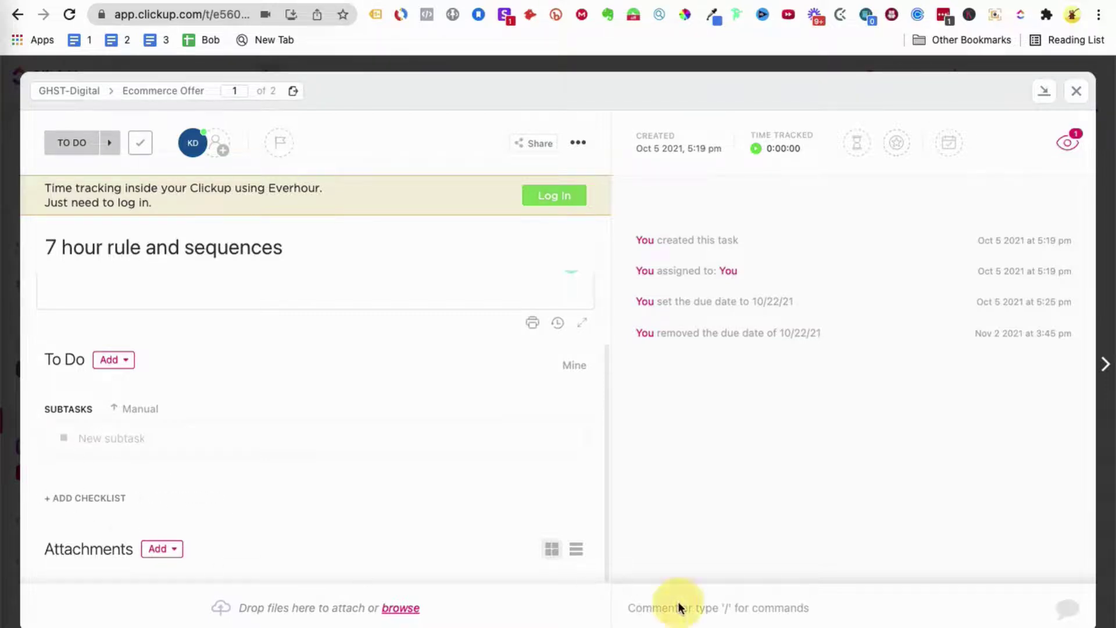
{"action": "left_click", "coordinate": [659, 612]}
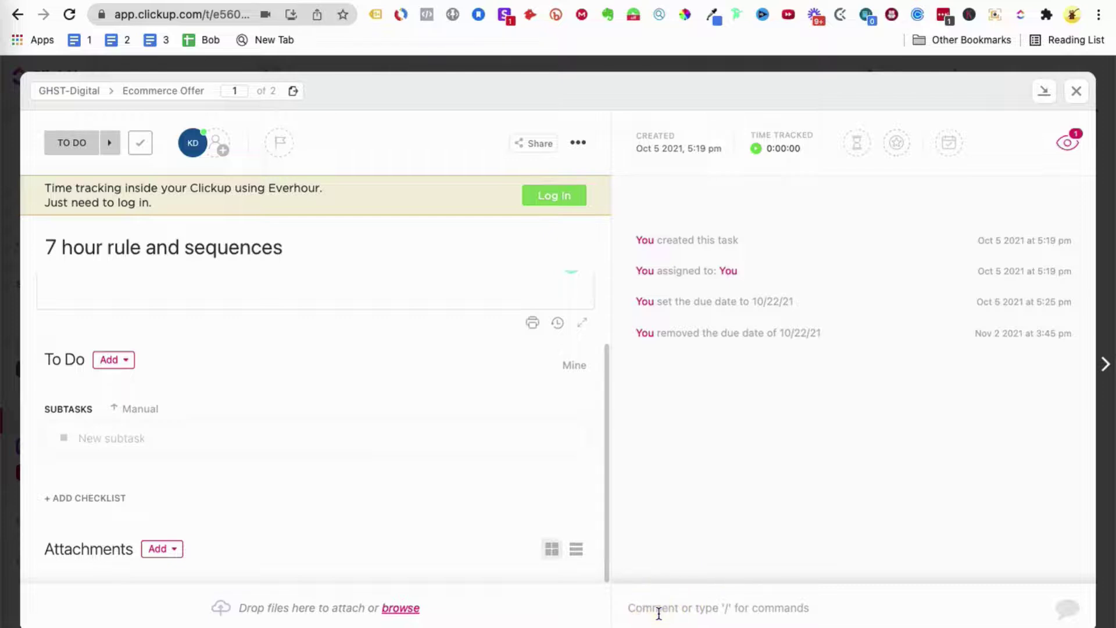
{"action": "left_click", "coordinate": [656, 613]}
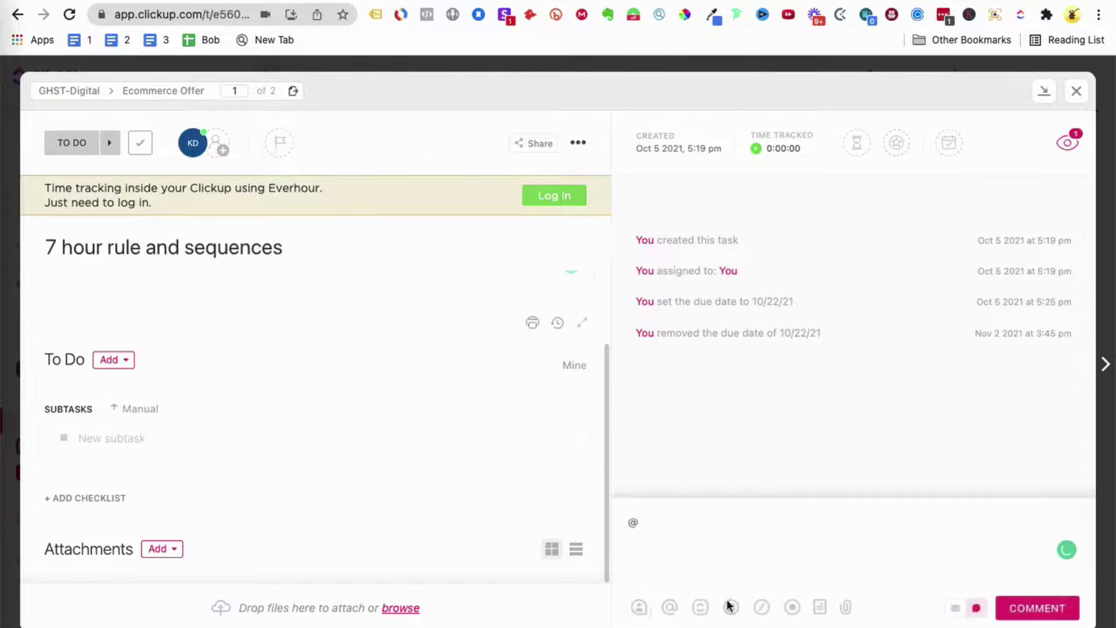
{"action": "left_click", "coordinate": [670, 526]}
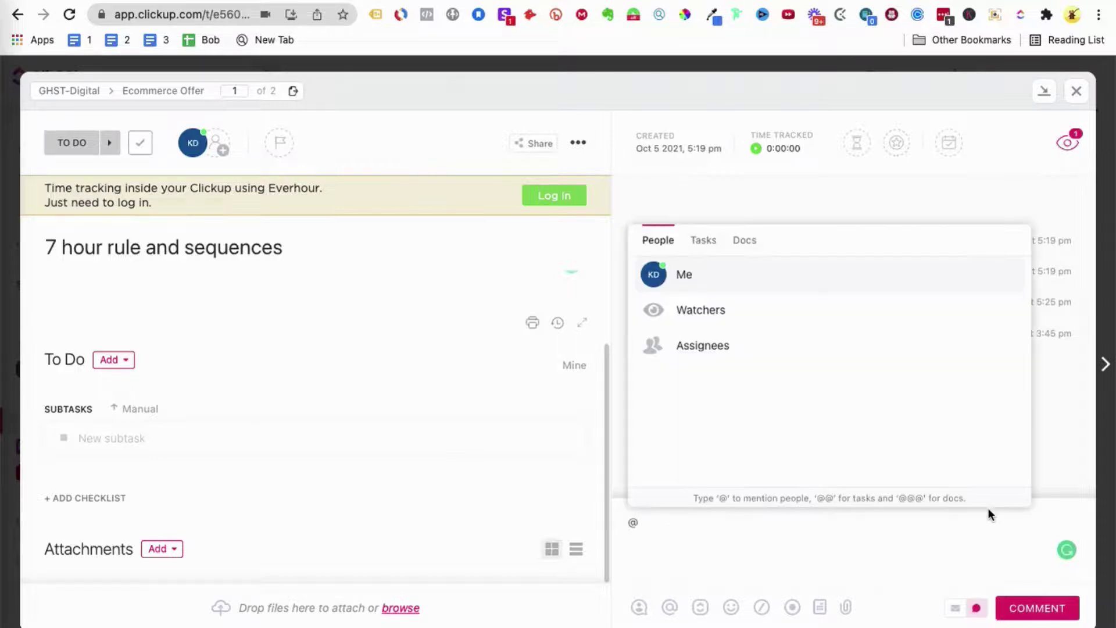
{"action": "key", "text": "BackSpace"}
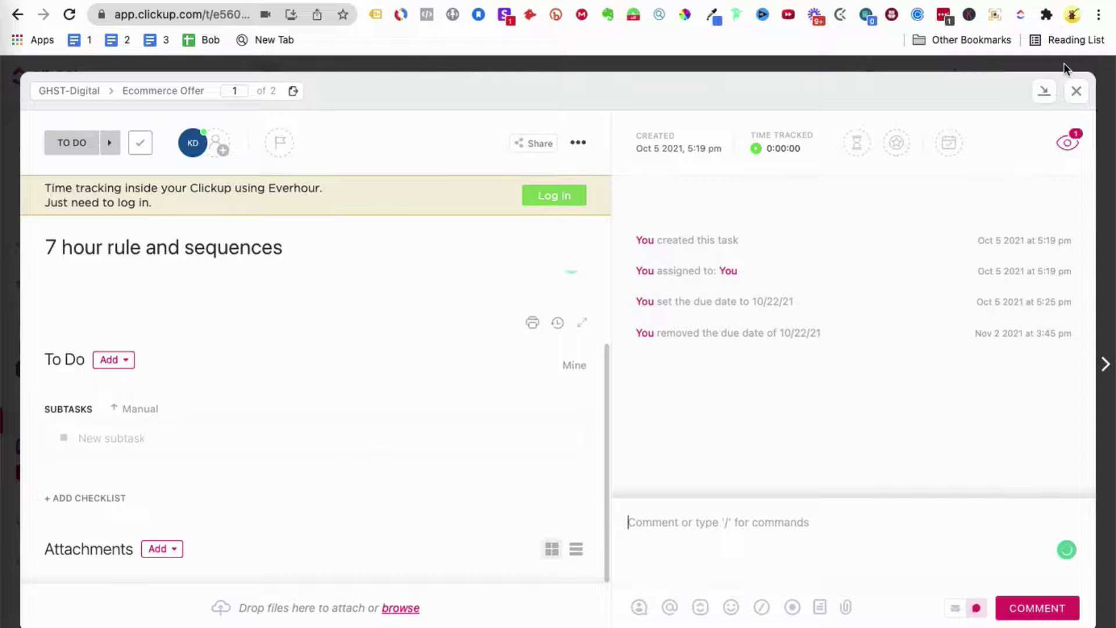
{"action": "left_click", "coordinate": [1077, 91]}
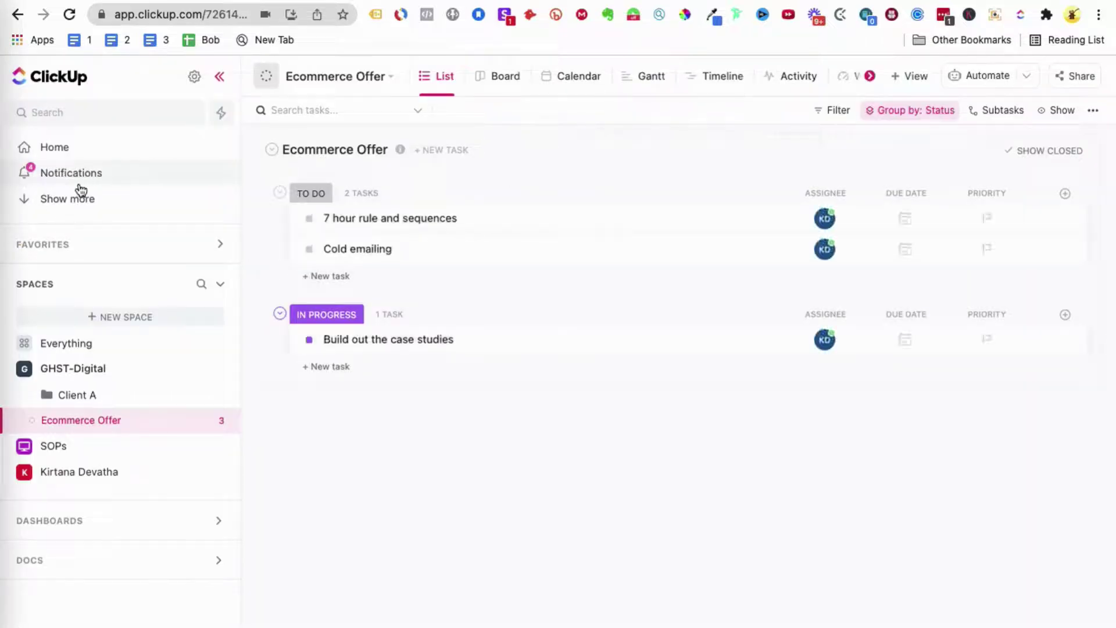
Step: Go to the ClickUp Home page from the sidebar
{"action": "left_click", "coordinate": [54, 150]}
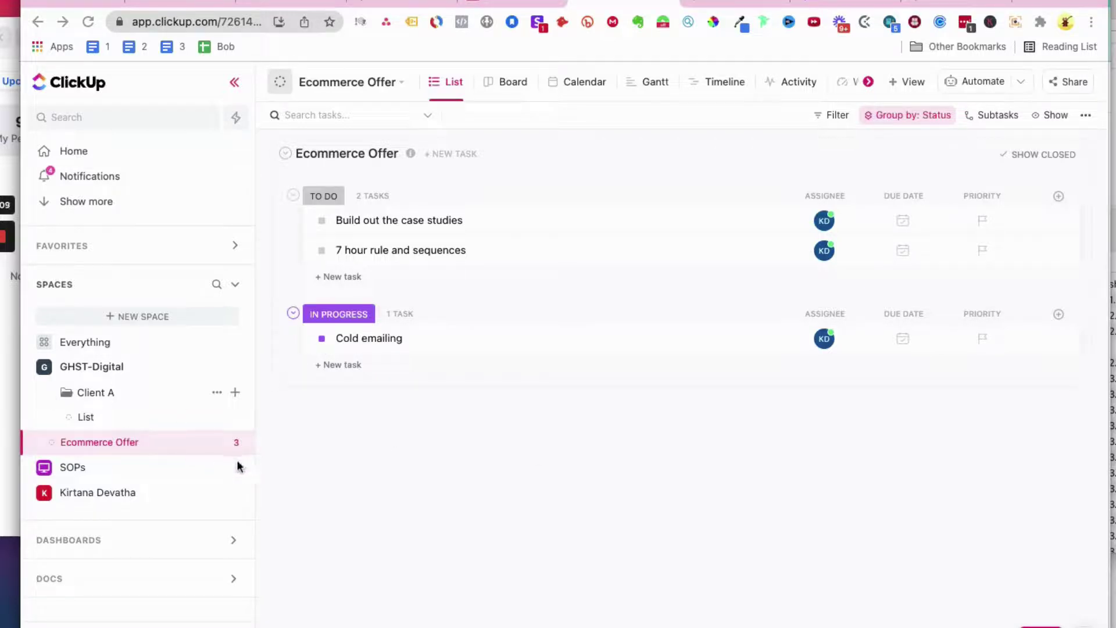
Step: Change Cold emailing's status to TO DO from the list
{"action": "left_click", "coordinate": [322, 254]}
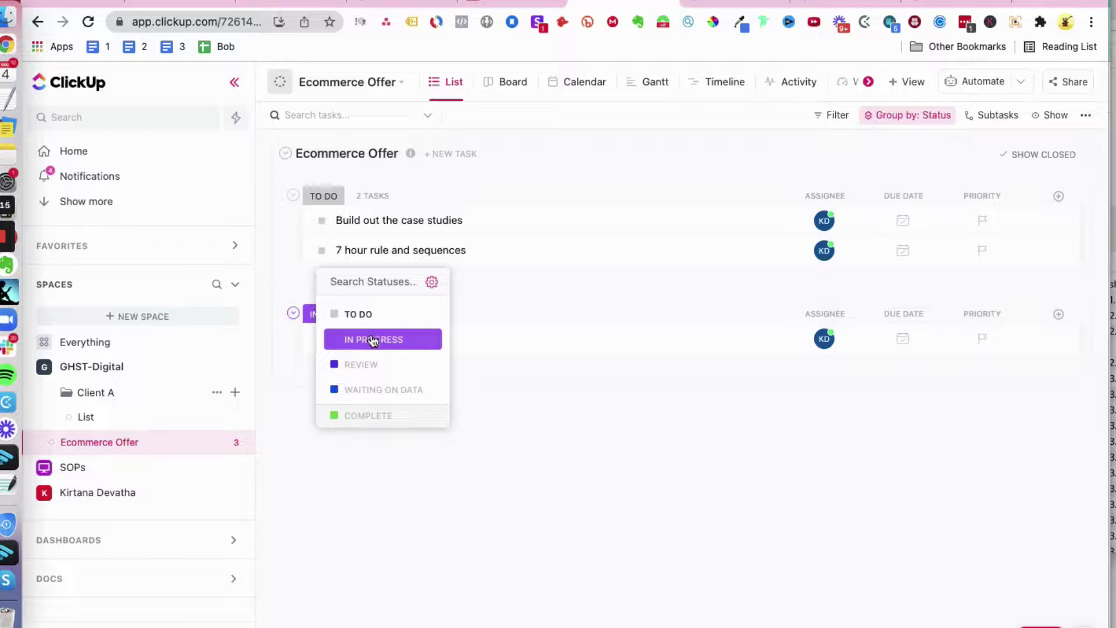
{"action": "left_click", "coordinate": [522, 369]}
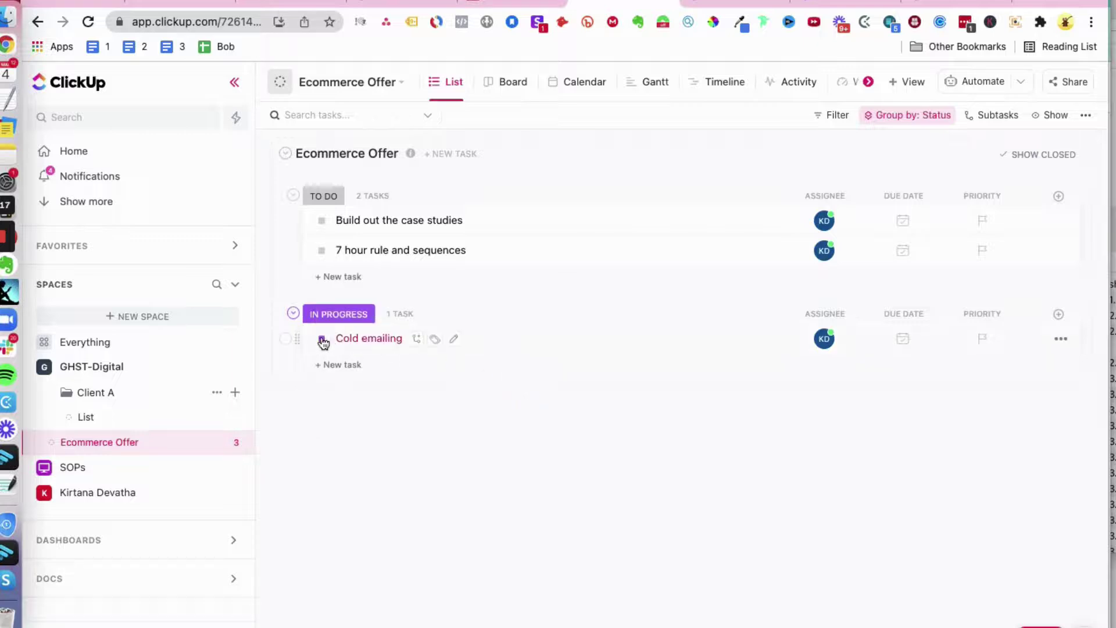
{"action": "left_click", "coordinate": [322, 339]}
{"action": "left_click", "coordinate": [362, 400]}
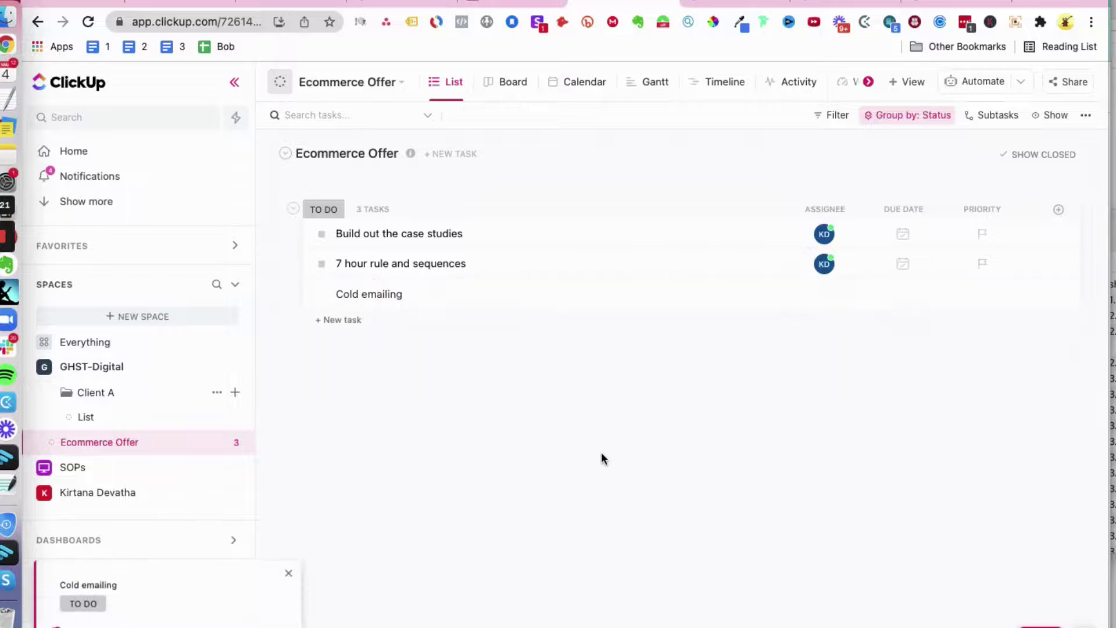
Step: Open Cold emailing to confirm its TO DO status, then close it
{"action": "left_click", "coordinate": [360, 295]}
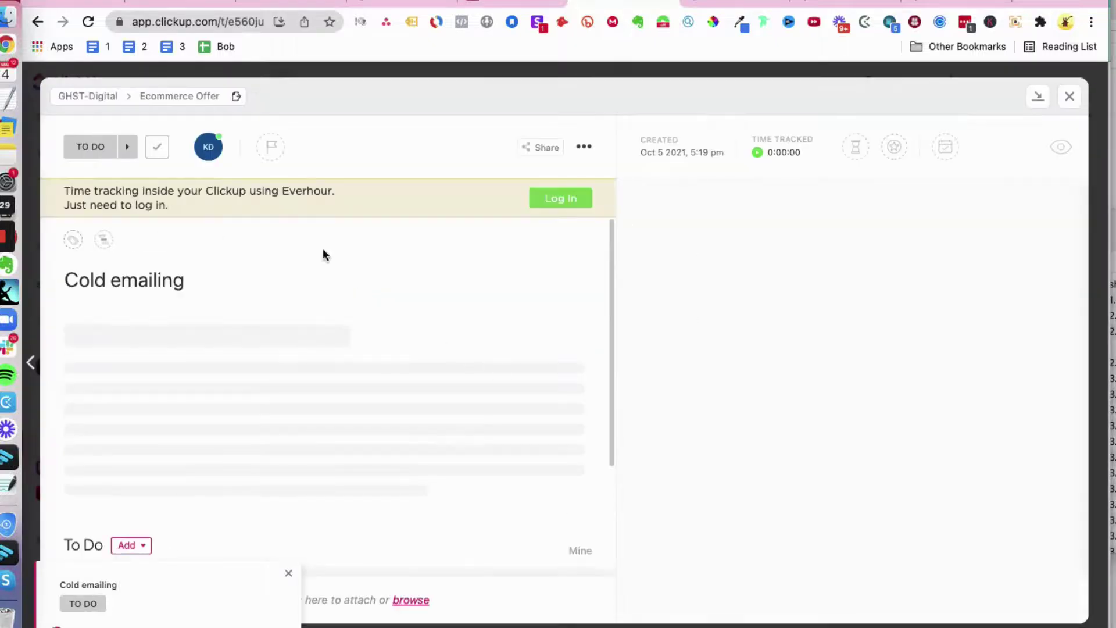
{"action": "left_click", "coordinate": [83, 144]}
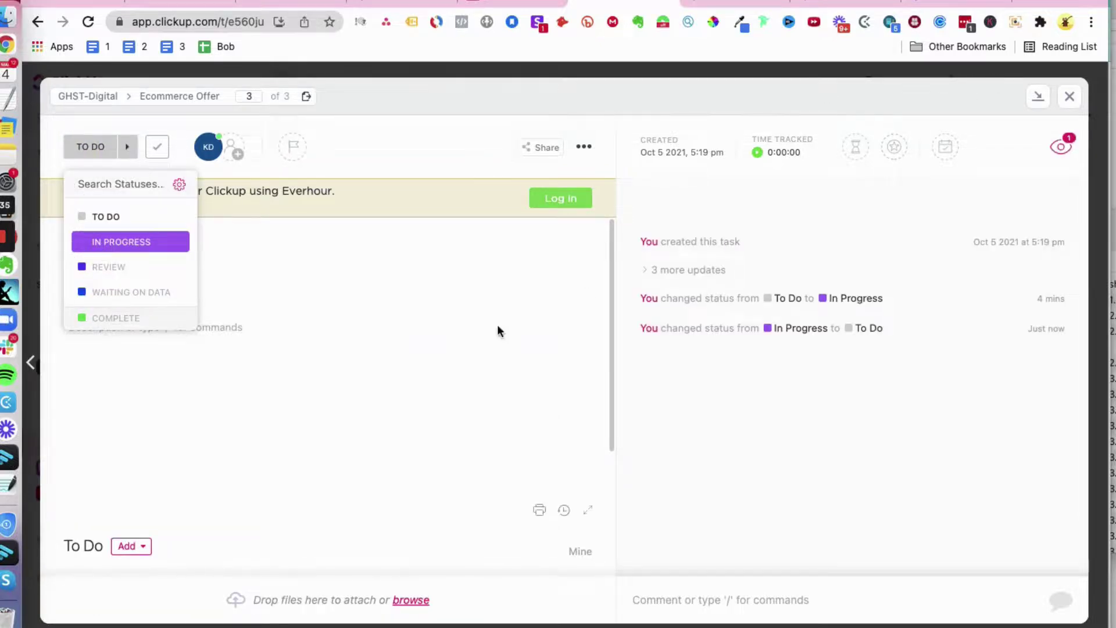
{"action": "left_click", "coordinate": [547, 345]}
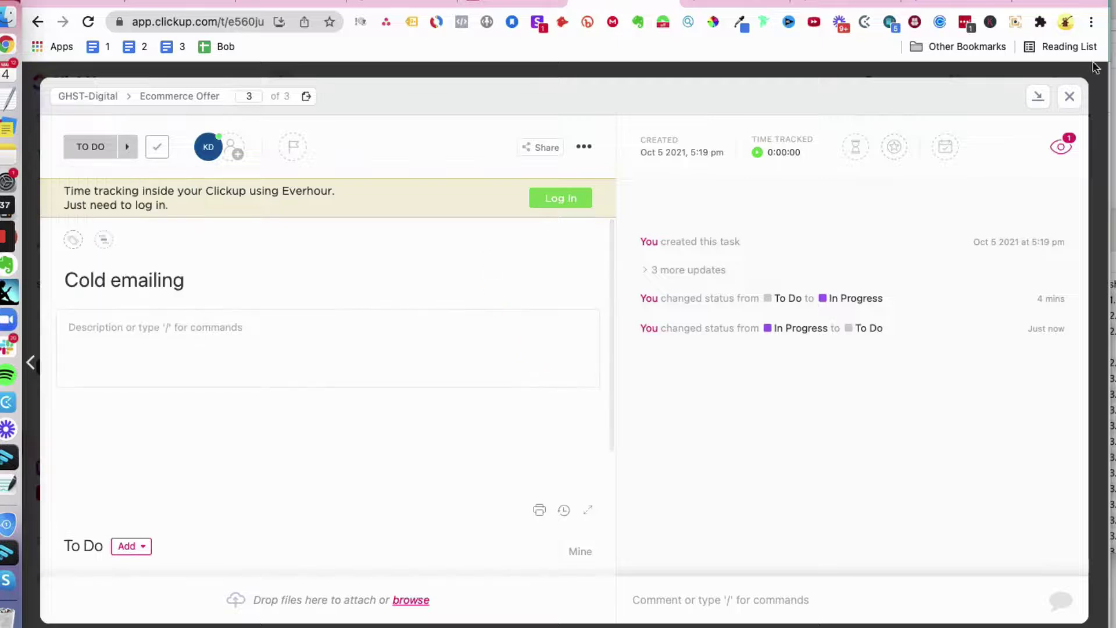
{"action": "left_click", "coordinate": [1070, 99]}
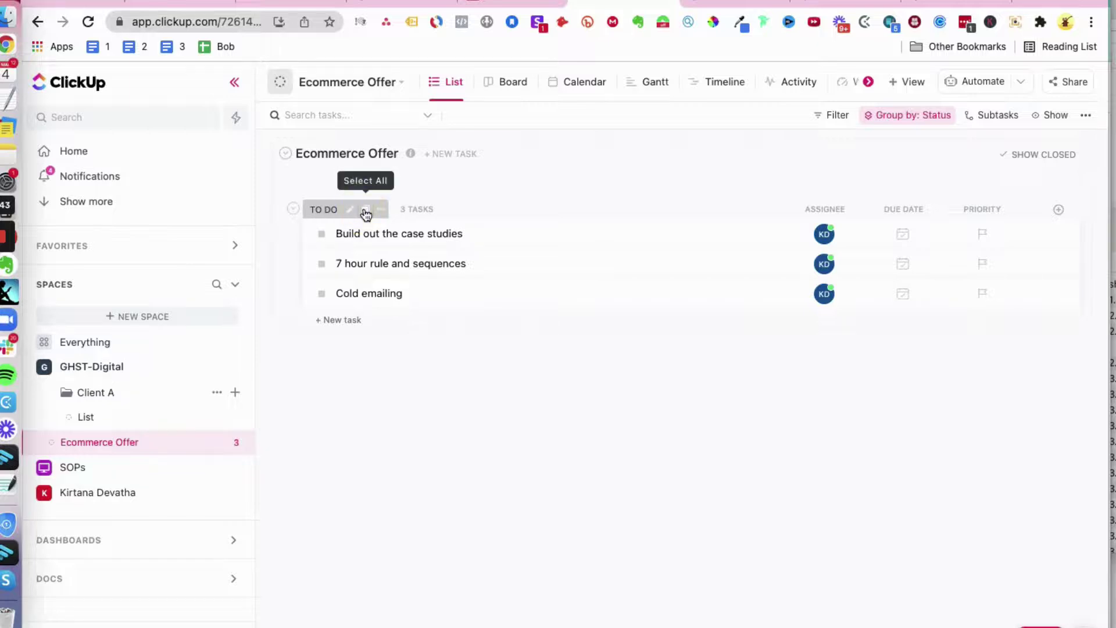
{"action": "left_click", "coordinate": [365, 209]}
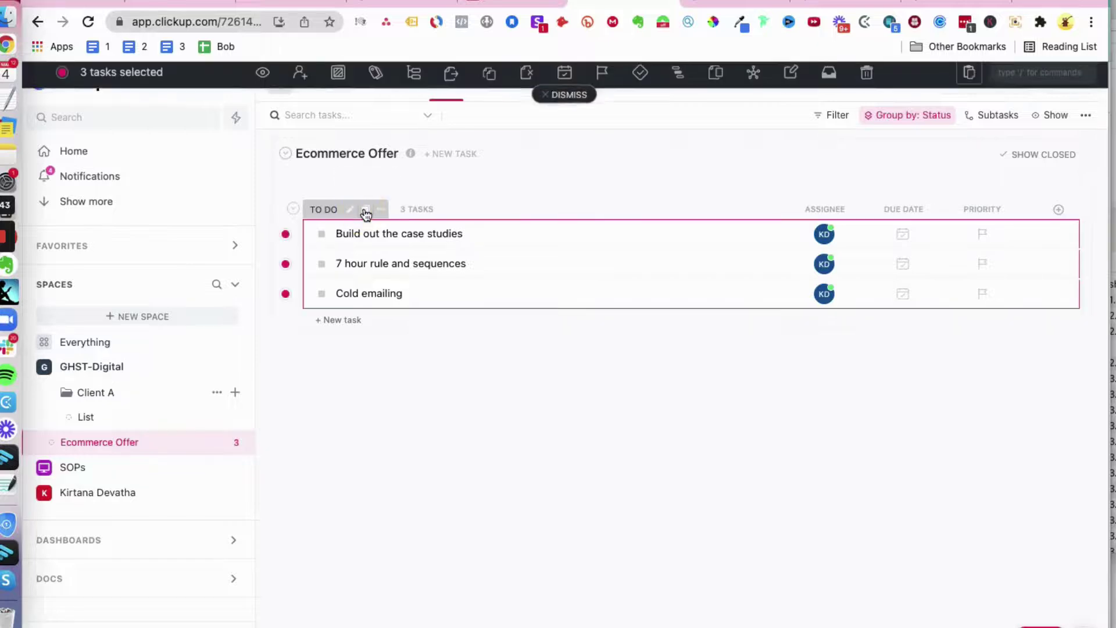
{"action": "left_click", "coordinate": [338, 82]}
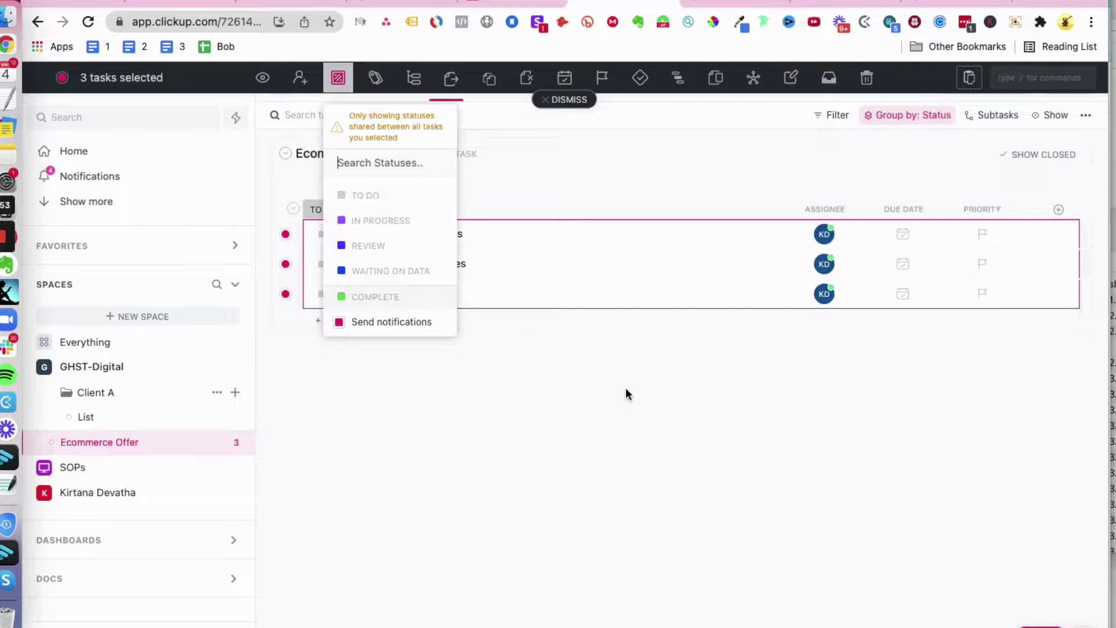
{"action": "left_click", "coordinate": [761, 390]}
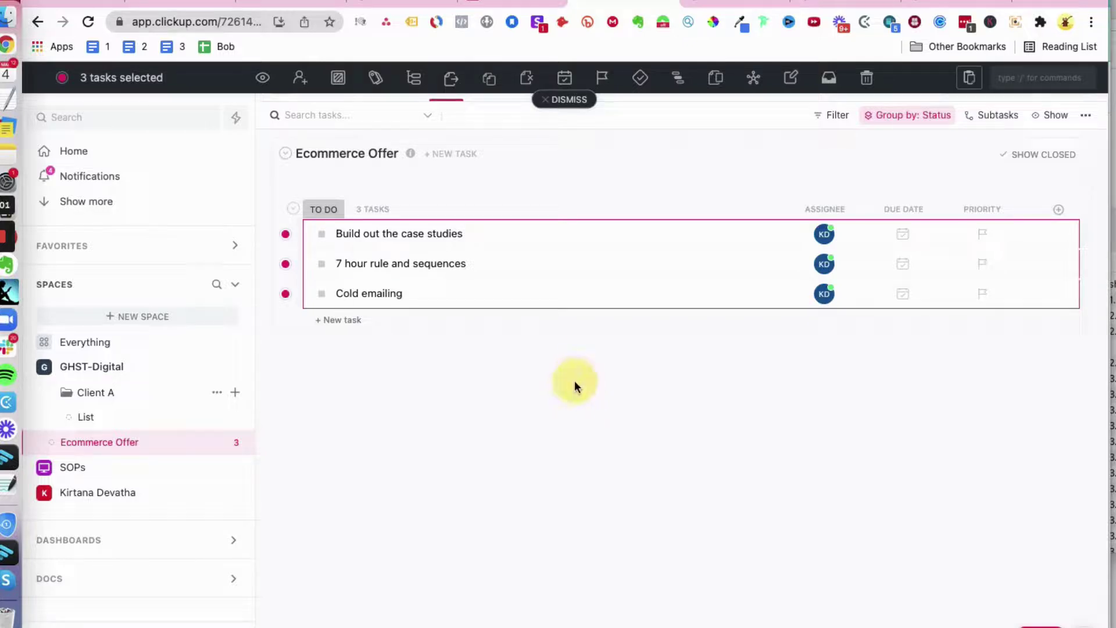
{"action": "left_click", "coordinate": [564, 100]}
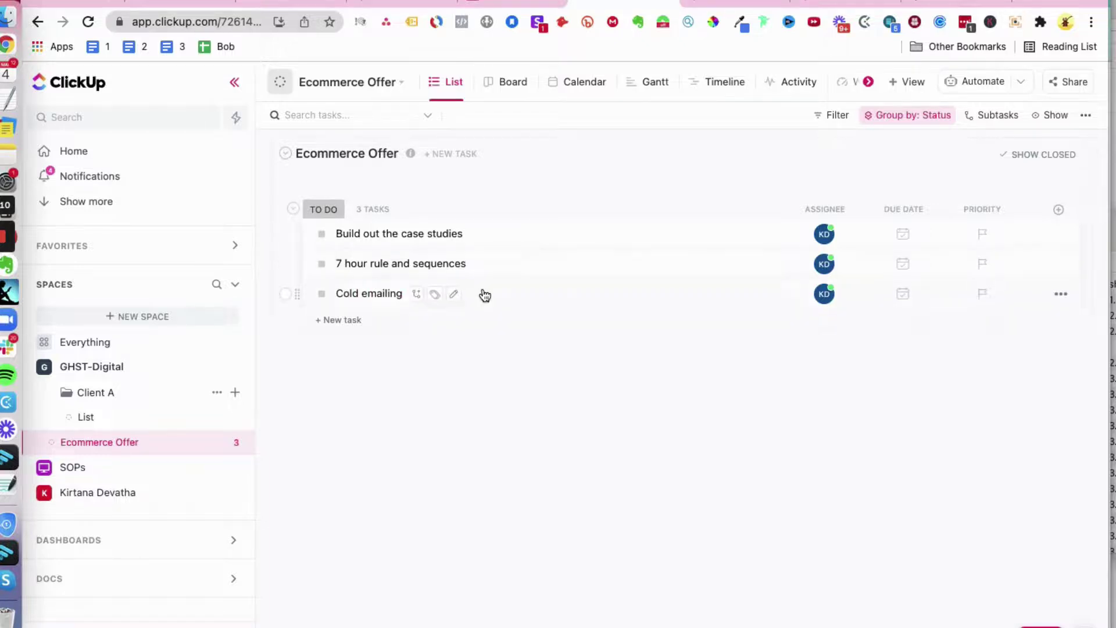
Step: Open 7 hour rule and sequences, scroll to its Subtasks, then close it
{"action": "left_click", "coordinate": [411, 265]}
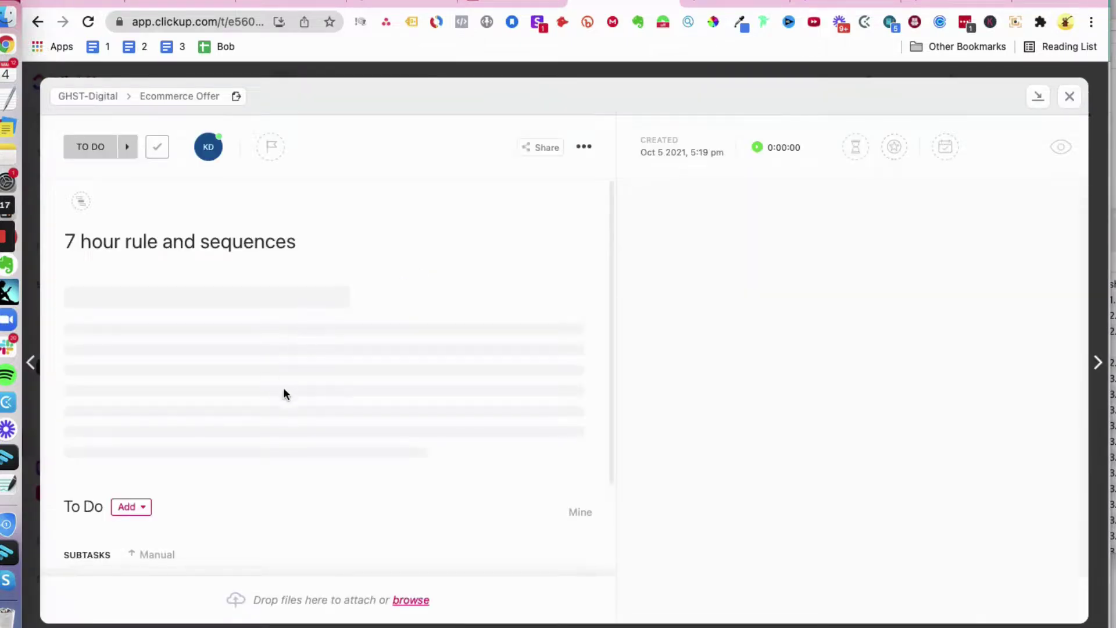
{"action": "scroll", "coordinate": [284, 390], "scroll_direction": "down", "scroll_amount": 3}
{"action": "left_click", "coordinate": [110, 470]}
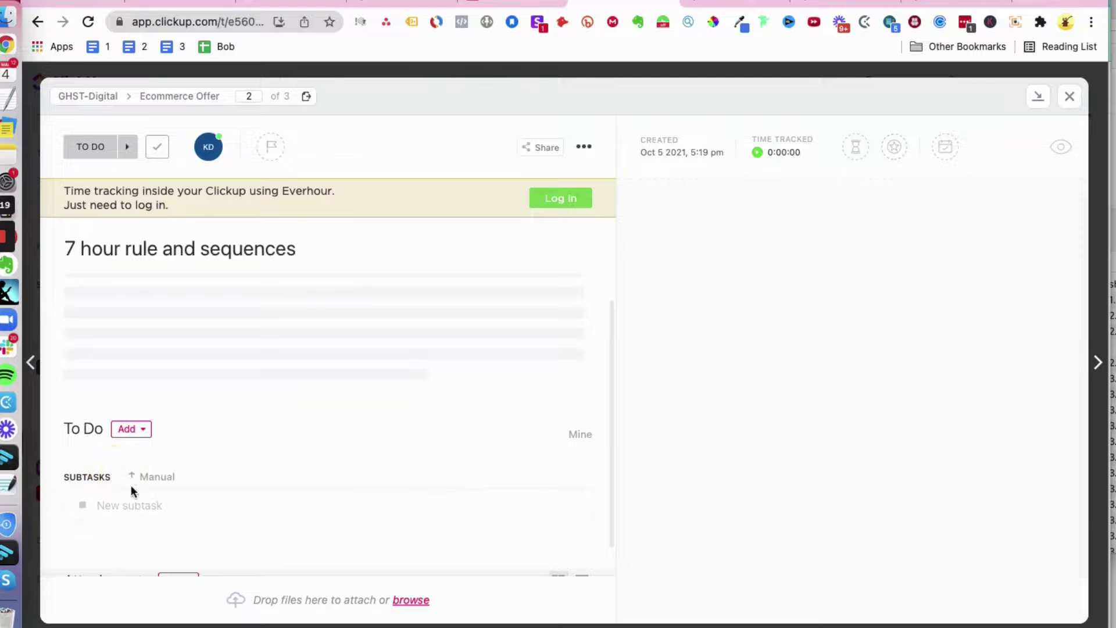
{"action": "left_click", "coordinate": [81, 508]}
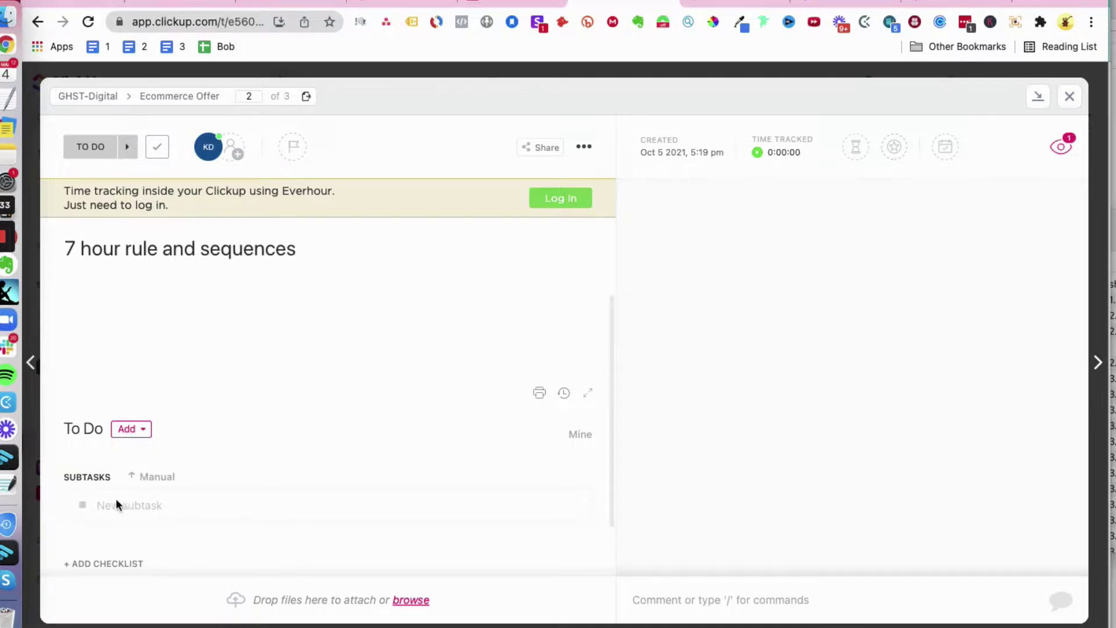
{"action": "left_click", "coordinate": [1071, 98]}
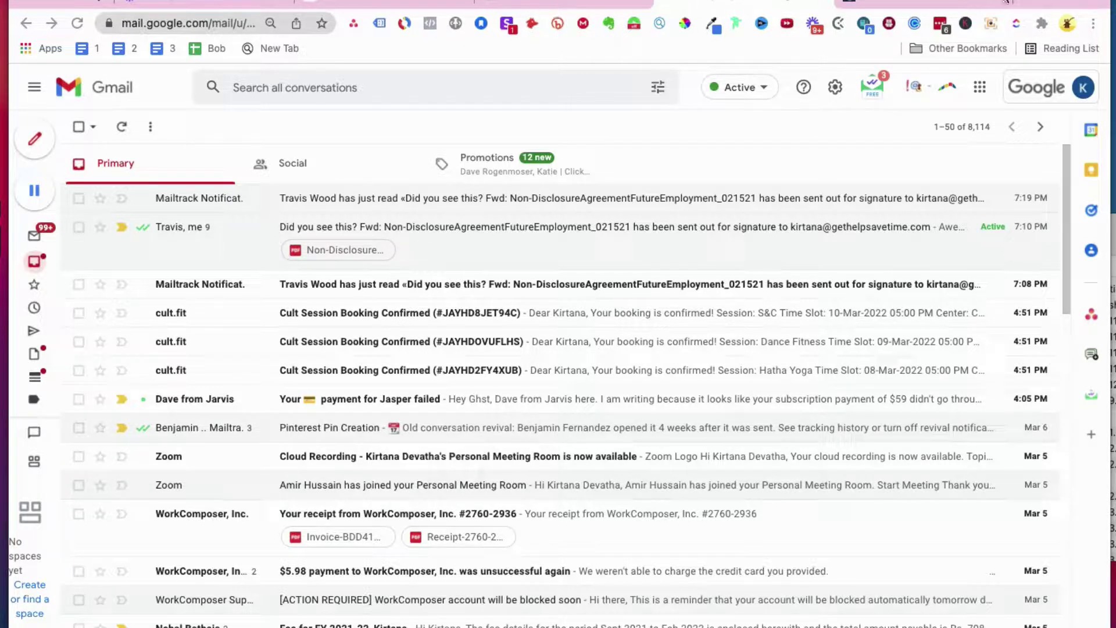
Step: Search for the ClickUp Chrome extension in a new browser tab
{"action": "key", "text": "super+t"}
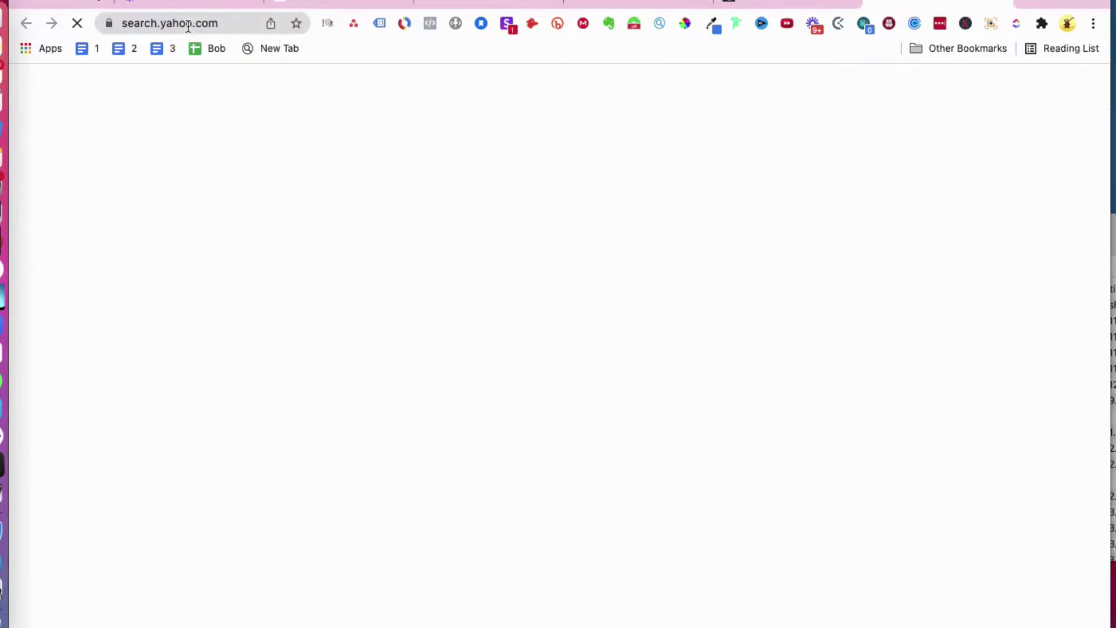
{"action": "left_click", "coordinate": [188, 26]}
{"action": "type", "text": "c"}
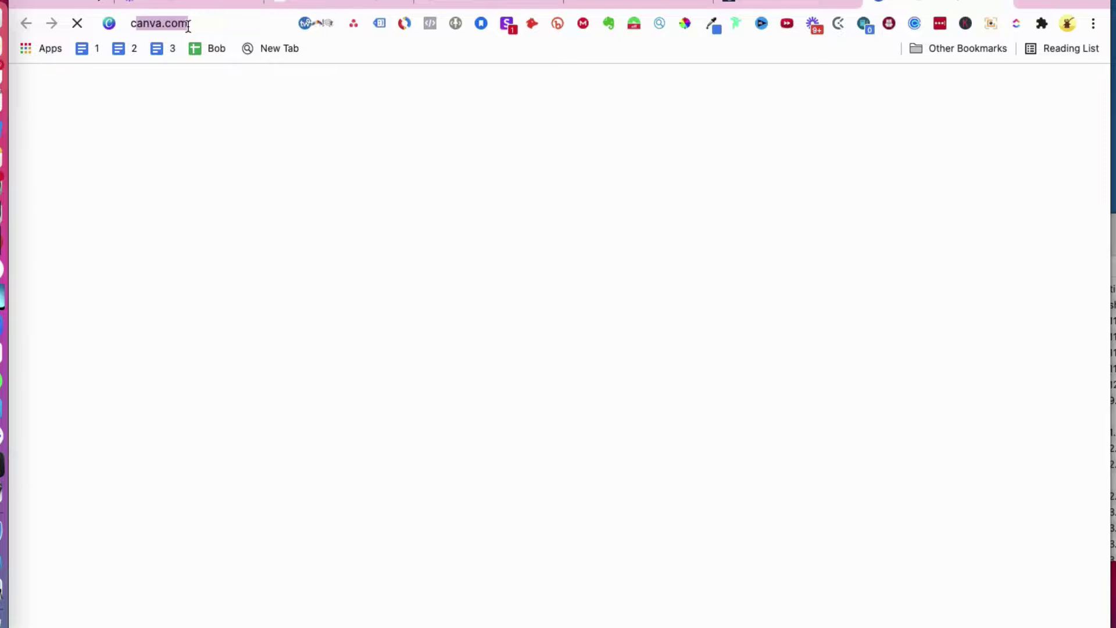
{"action": "type", "text": "lickup chrm"}
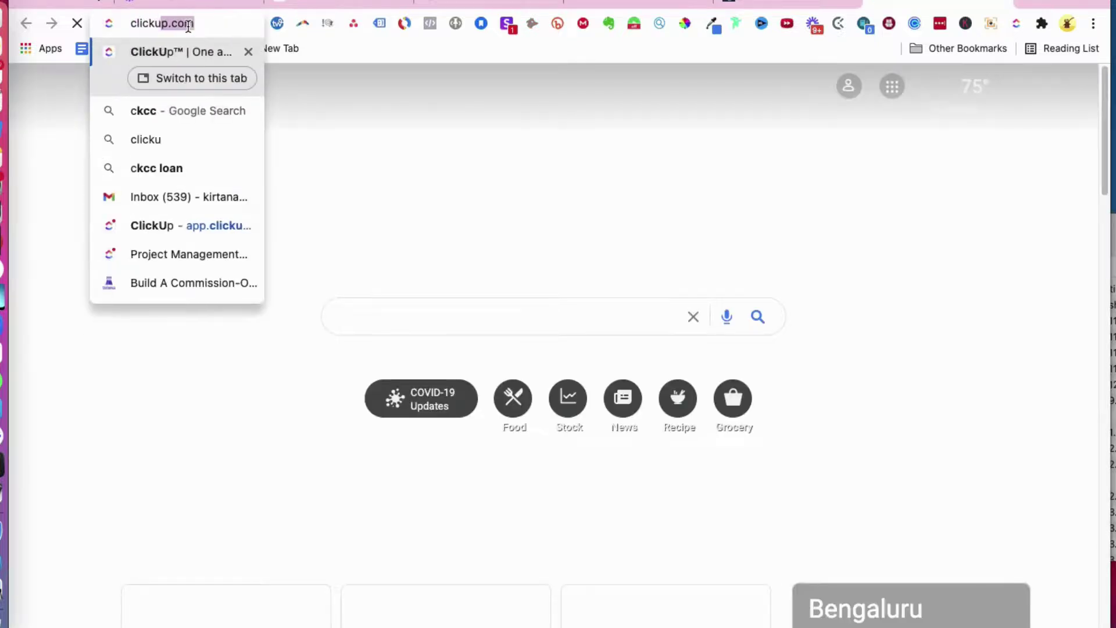
{"action": "key", "text": "BackSpace"}
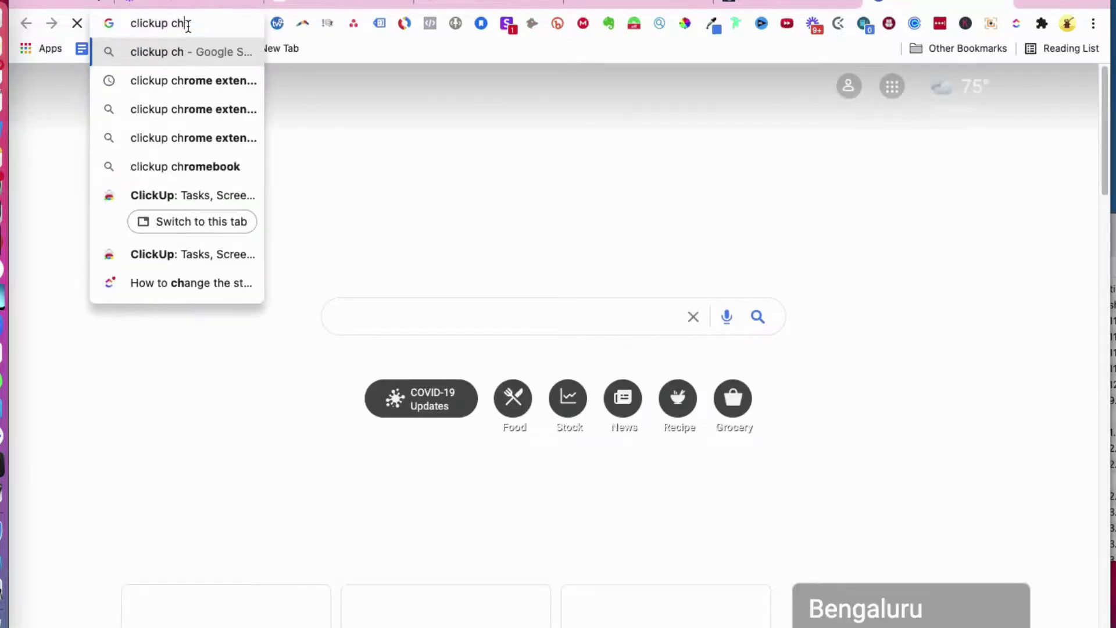
{"action": "type", "text": "om"}
{"action": "key", "text": "Return"}
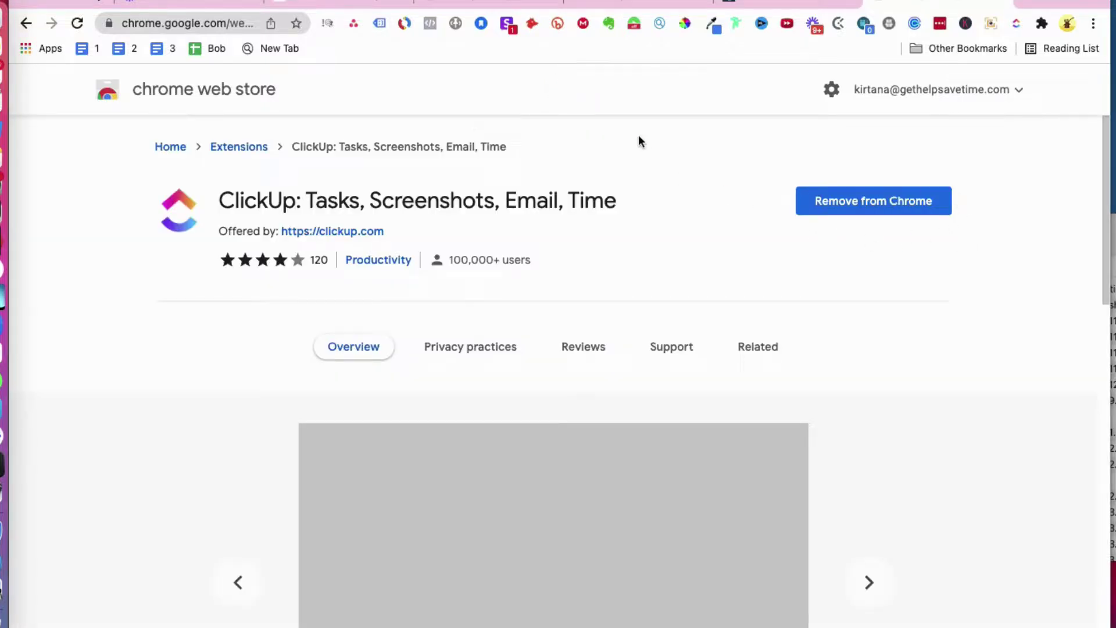
Step: Leave the ClickUp extension's Web Store listing and return to the Gmail inbox tab
{"action": "left_click", "coordinate": [648, 5]}
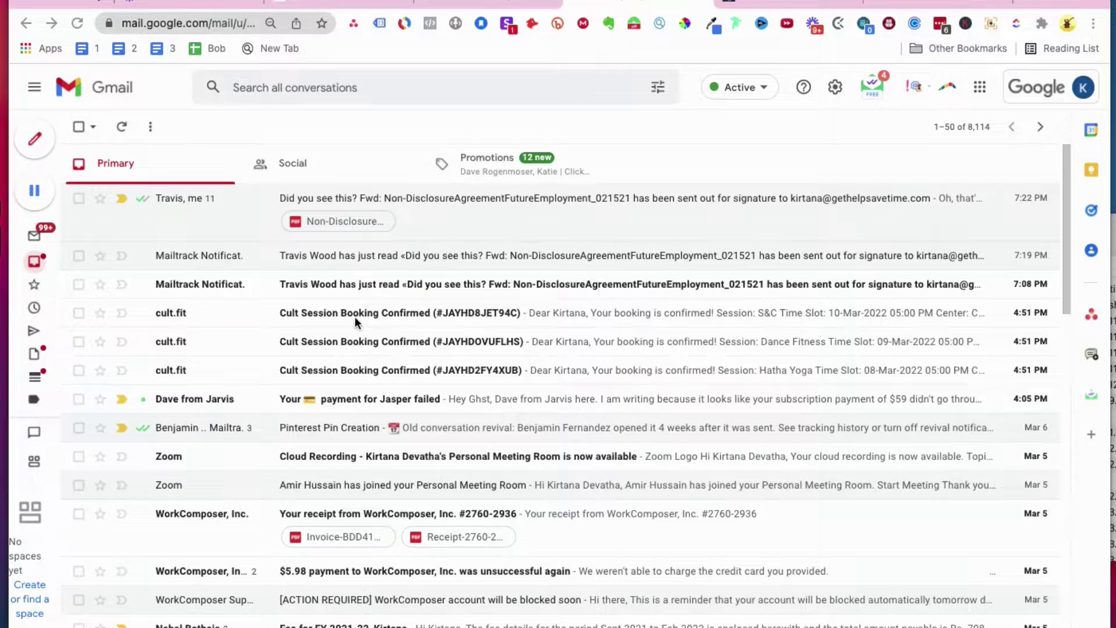
Step: Open the cult.fit booking confirmation email and bring up its ClickUp add-on
{"action": "left_click", "coordinate": [394, 318]}
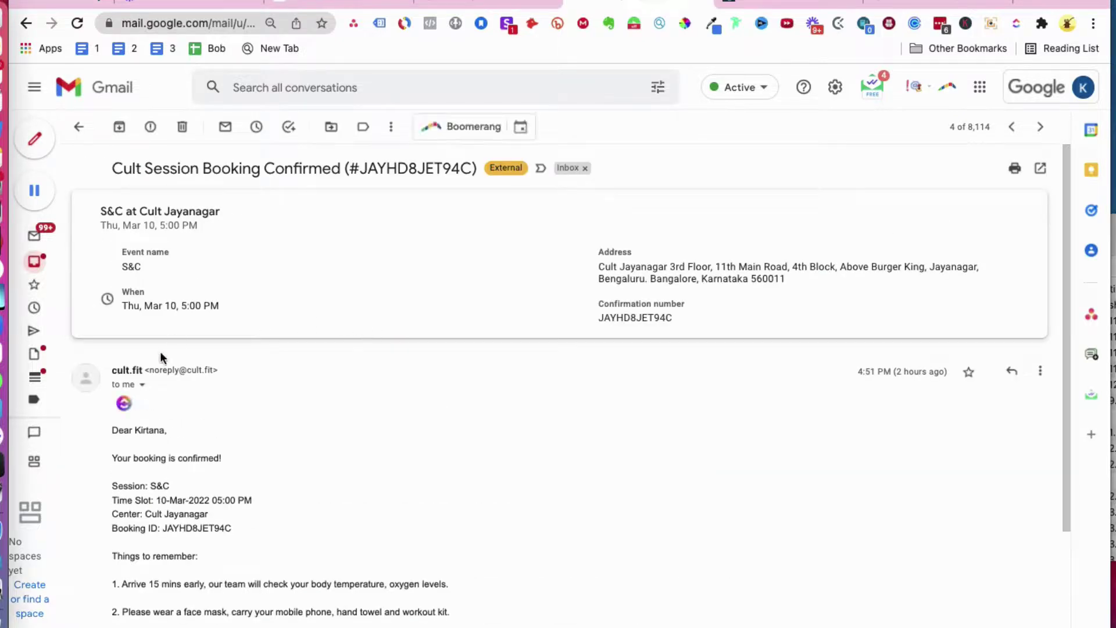
{"action": "scroll", "coordinate": [217, 374], "scroll_direction": "down", "scroll_amount": 3}
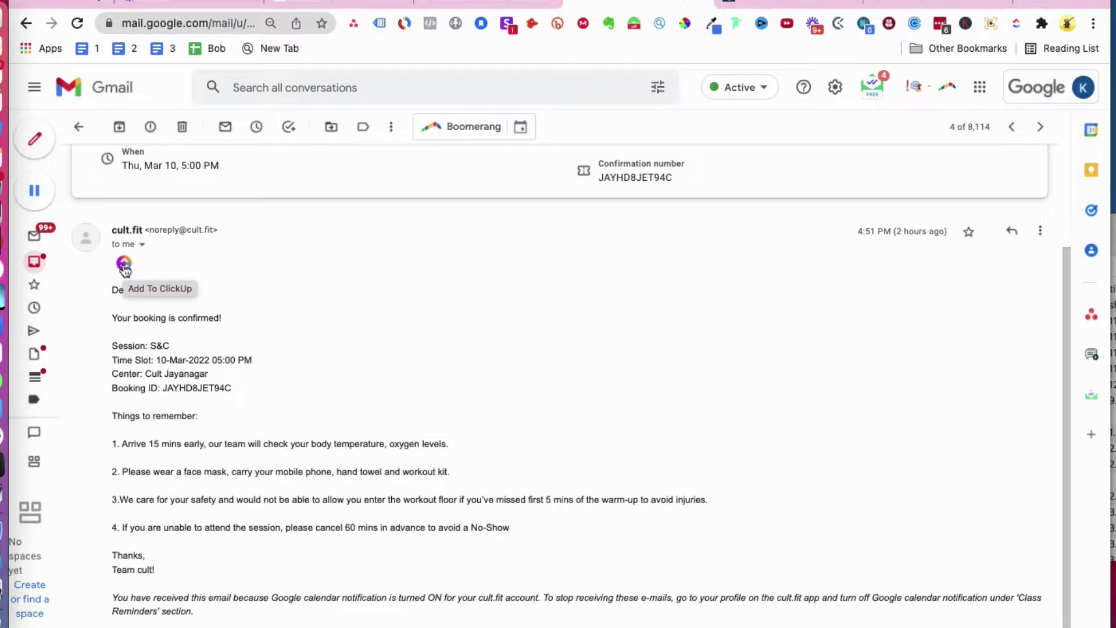
{"action": "left_click", "coordinate": [123, 265]}
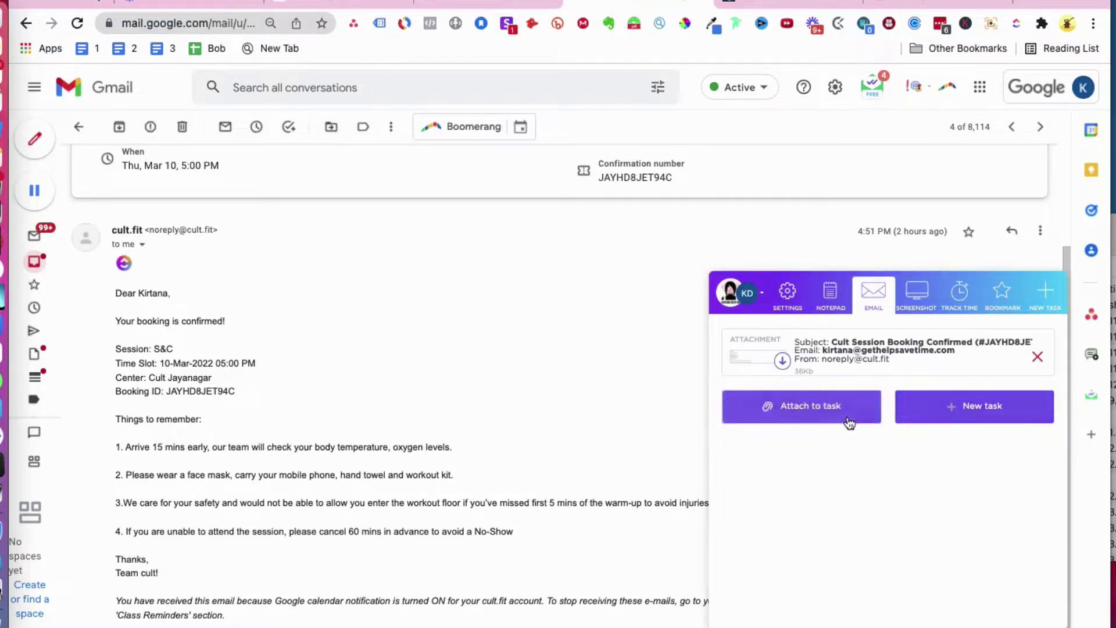
{"action": "left_click", "coordinate": [992, 421]}
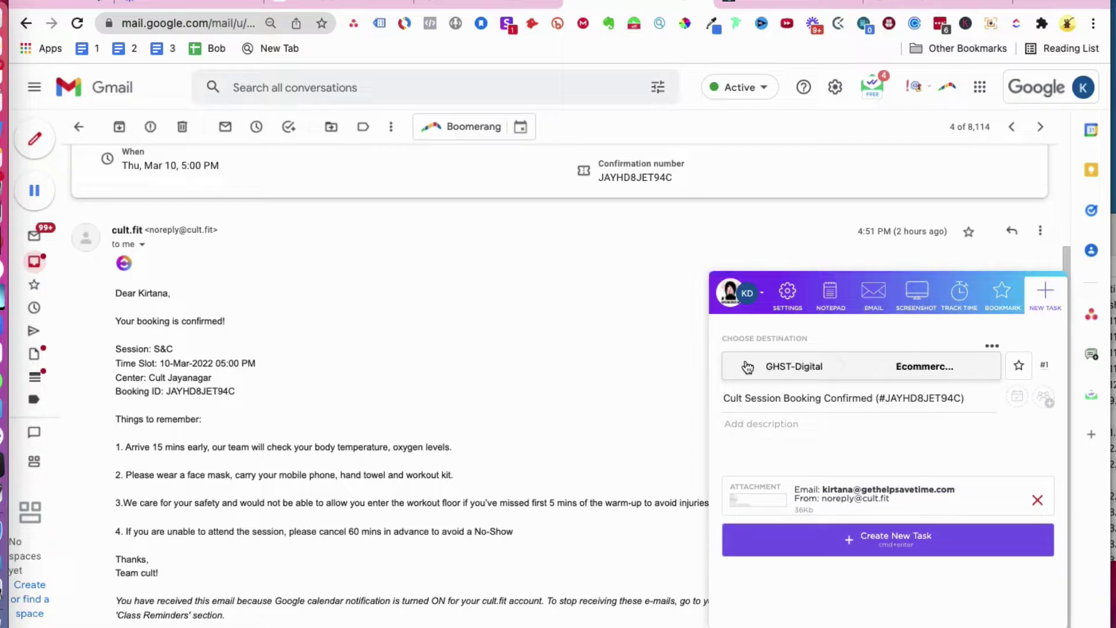
{"action": "left_click", "coordinate": [795, 372]}
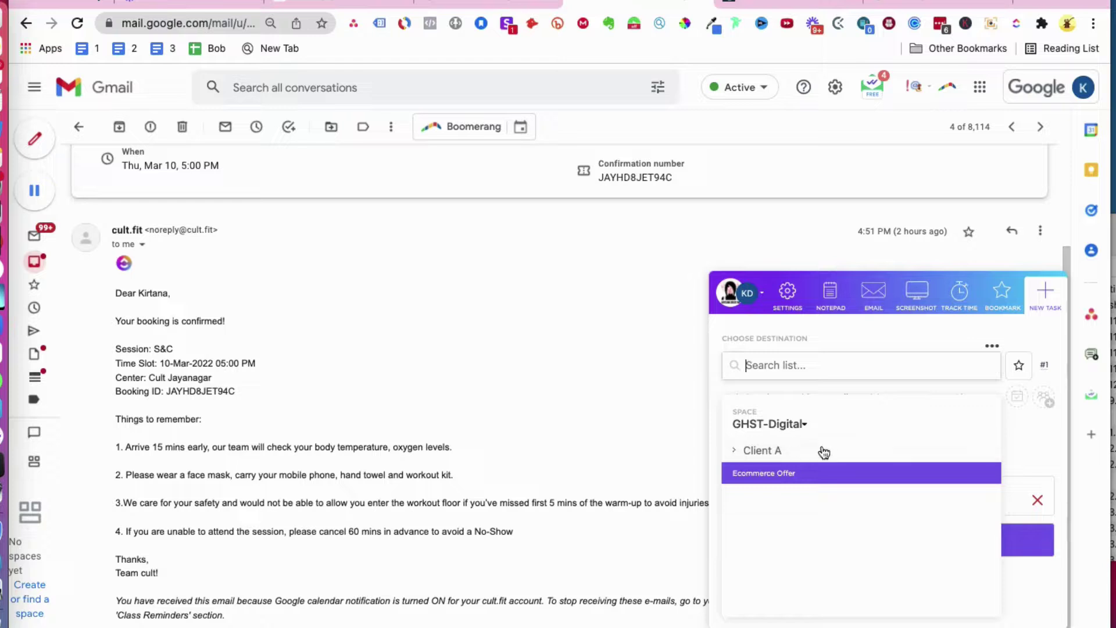
{"action": "left_click", "coordinate": [1043, 438]}
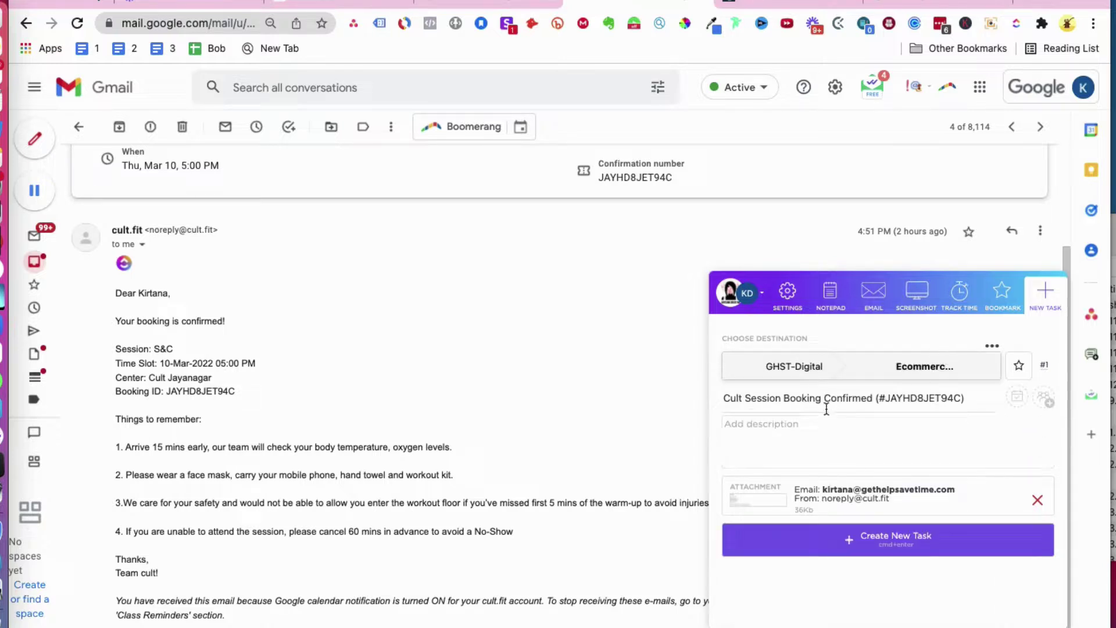
{"action": "left_click_drag", "start_coordinate": [980, 399], "coordinate": [812, 401]}
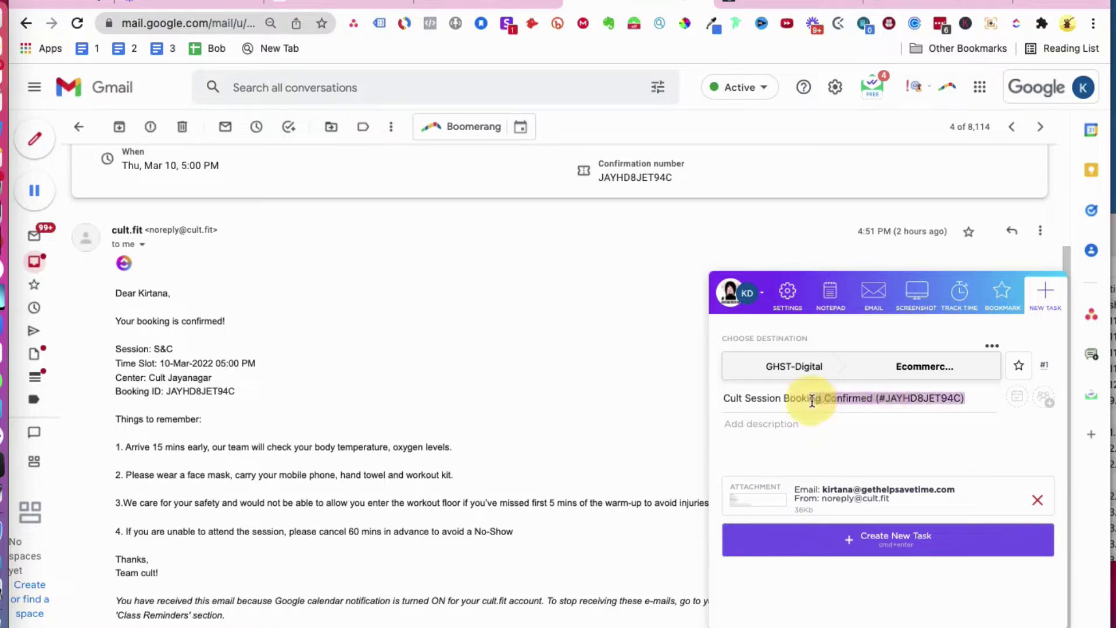
{"action": "left_click", "coordinate": [812, 400]}
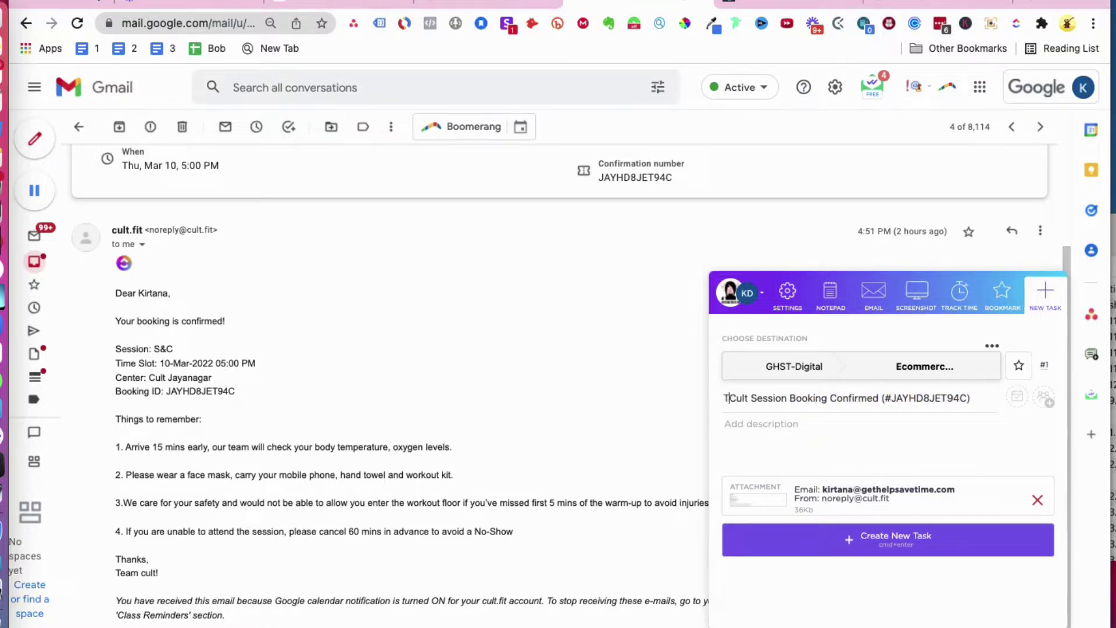
{"action": "type", "text": "Test"}
{"action": "left_click", "coordinate": [900, 557]}
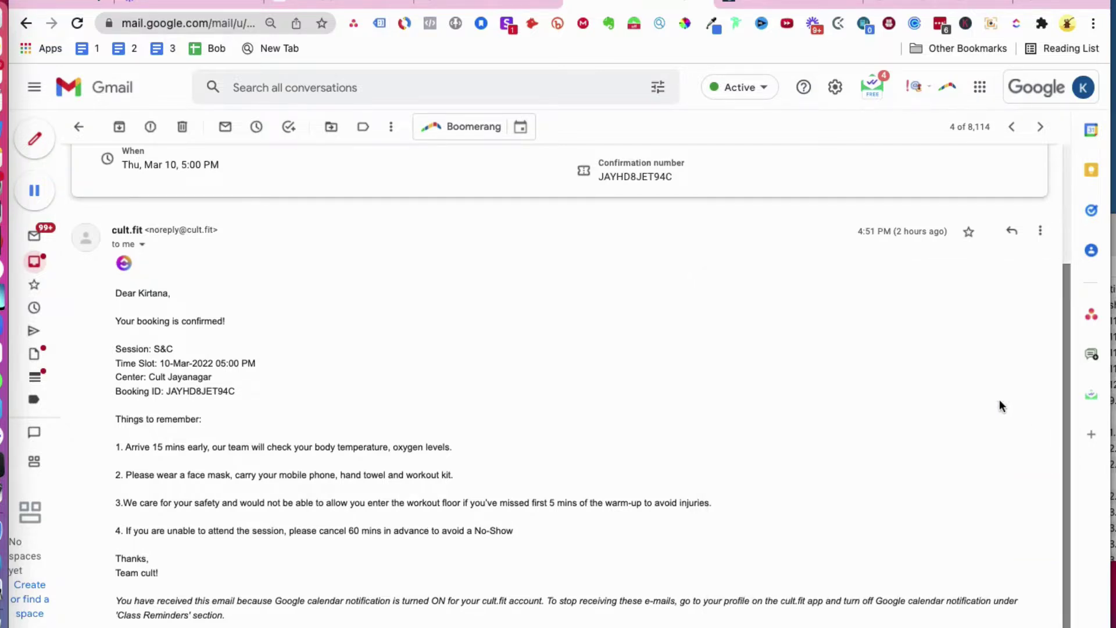
Step: In ClickUp's GHST-Digital space, open the new Test Cult Session Booking Confirmed task
{"action": "left_click", "coordinate": [341, 3]}
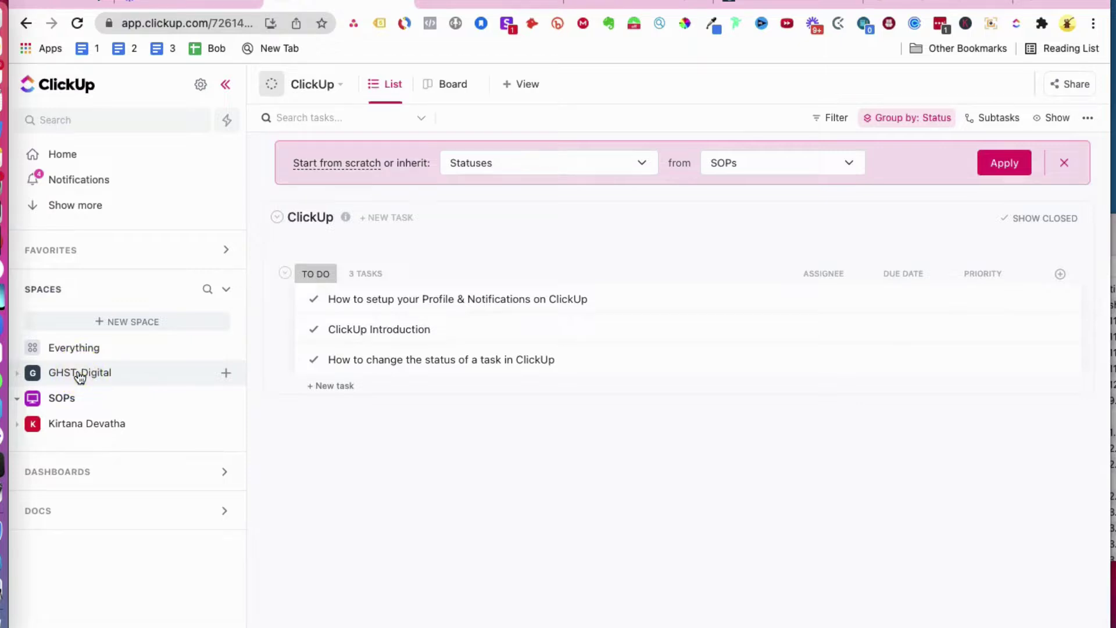
{"action": "left_click", "coordinate": [21, 378]}
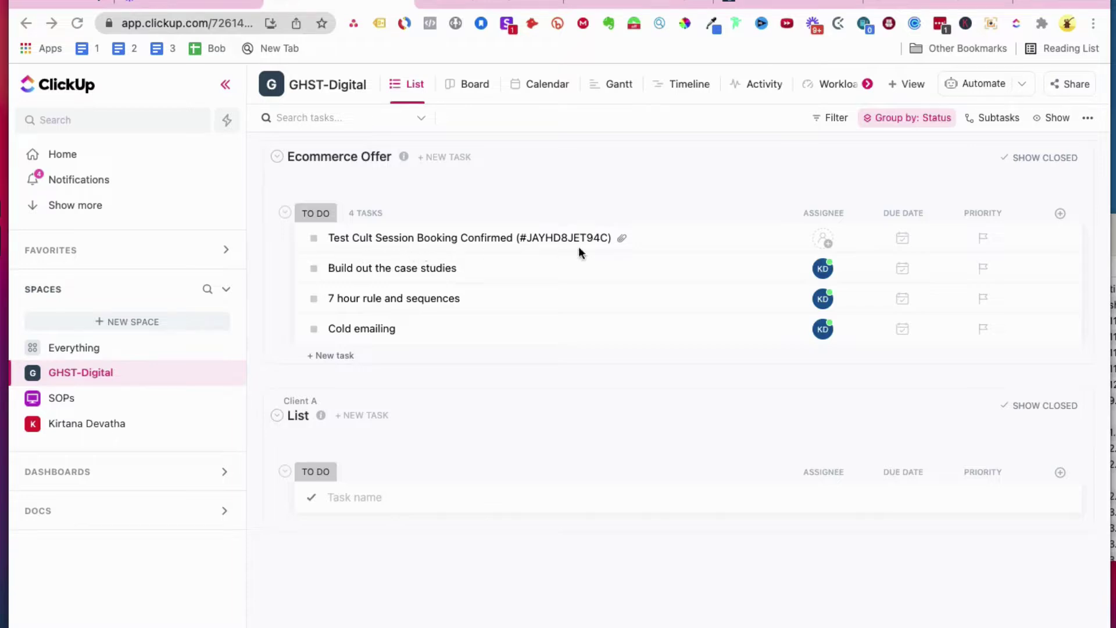
{"action": "left_click", "coordinate": [532, 238]}
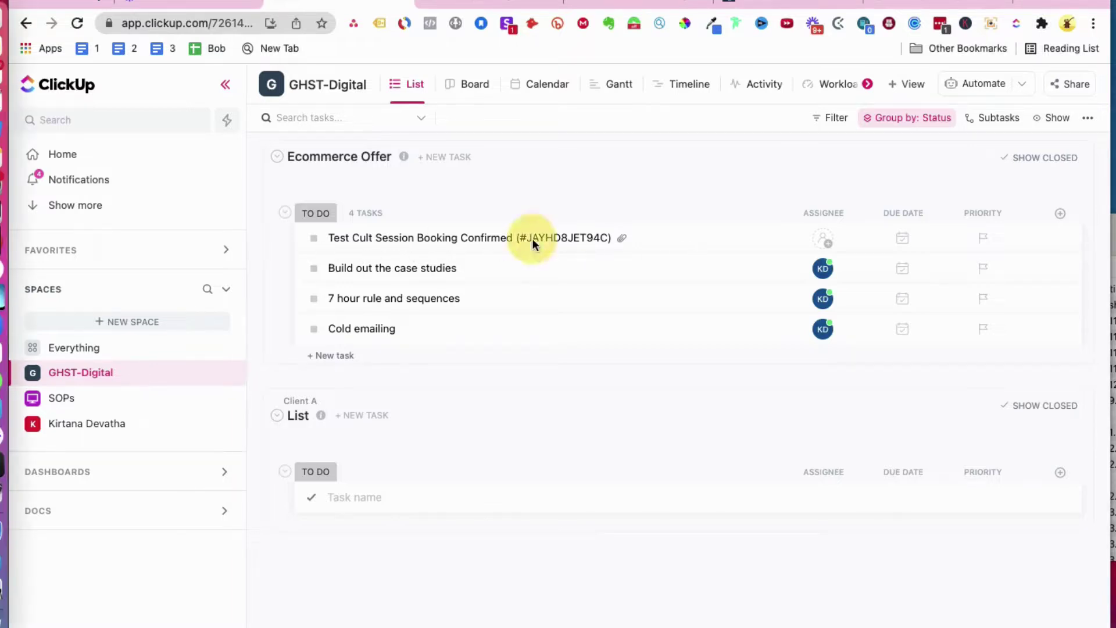
{"action": "left_click", "coordinate": [497, 239]}
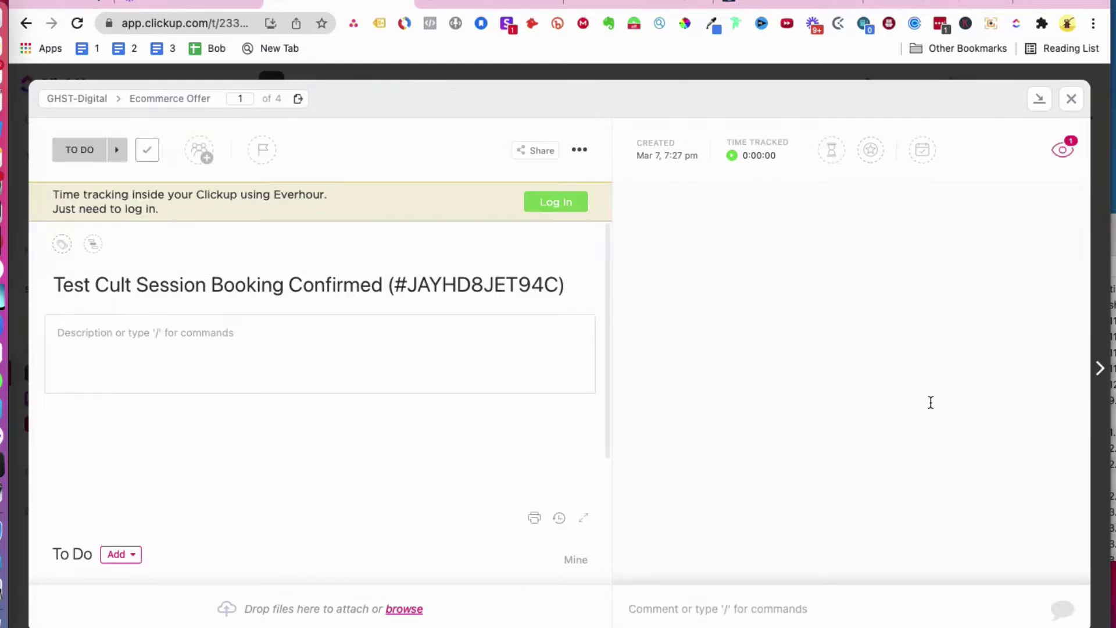
Step: Preview the attached booking email, close it, and return to Gmail
{"action": "left_click", "coordinate": [712, 357]}
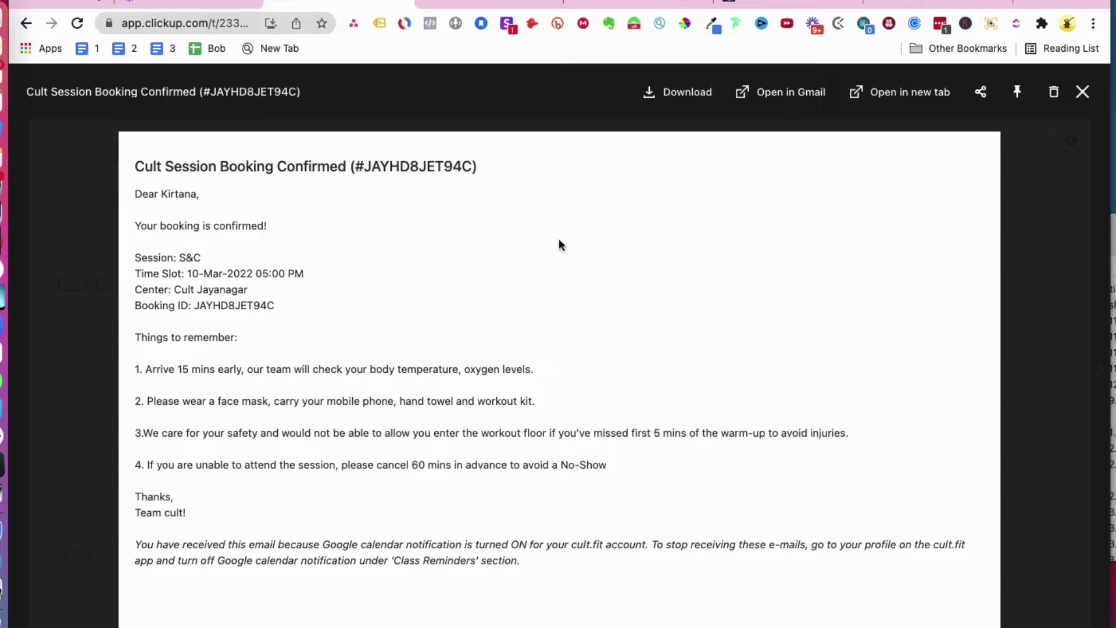
{"action": "left_click", "coordinate": [1083, 93]}
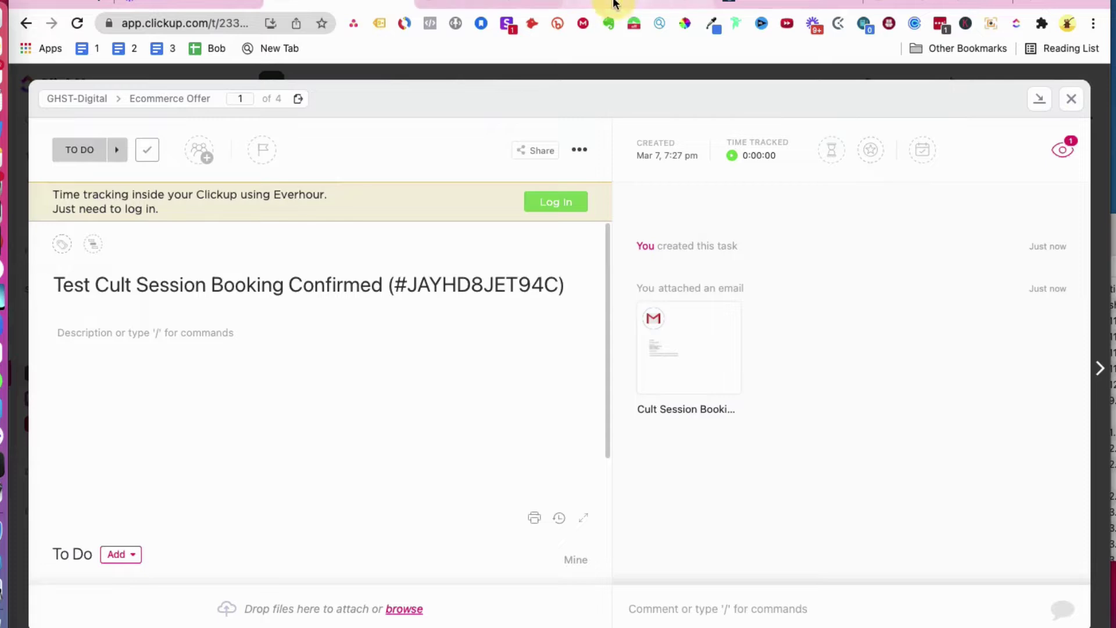
{"action": "left_click", "coordinate": [589, 4]}
{"action": "scroll", "coordinate": [403, 250], "scroll_direction": "up", "scroll_amount": 3}
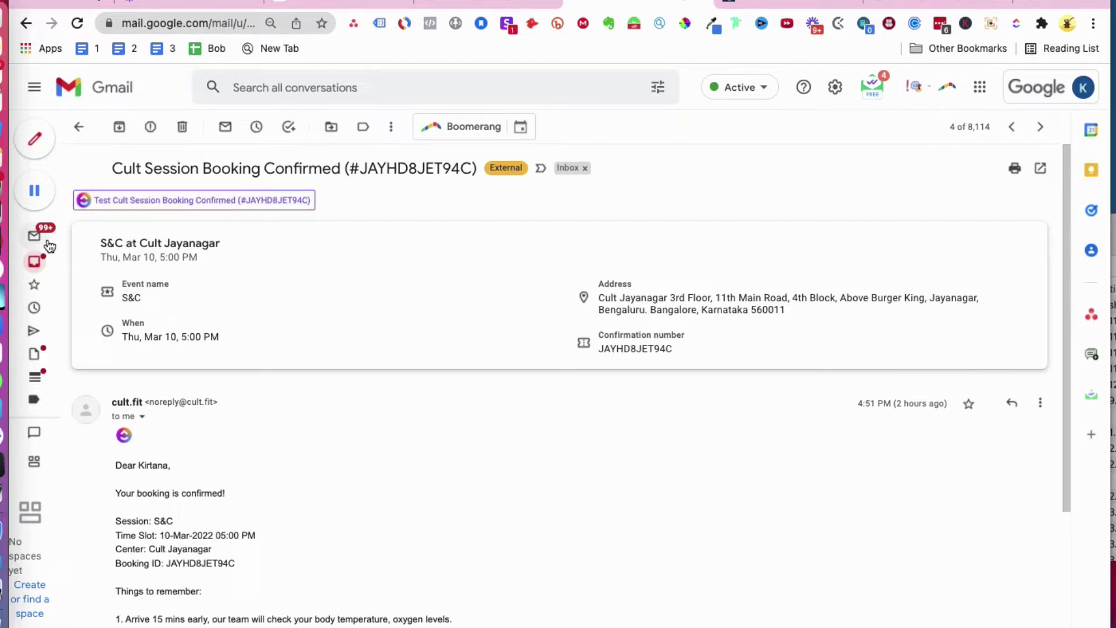
{"action": "mouse_move", "coordinate": [40, 252]}
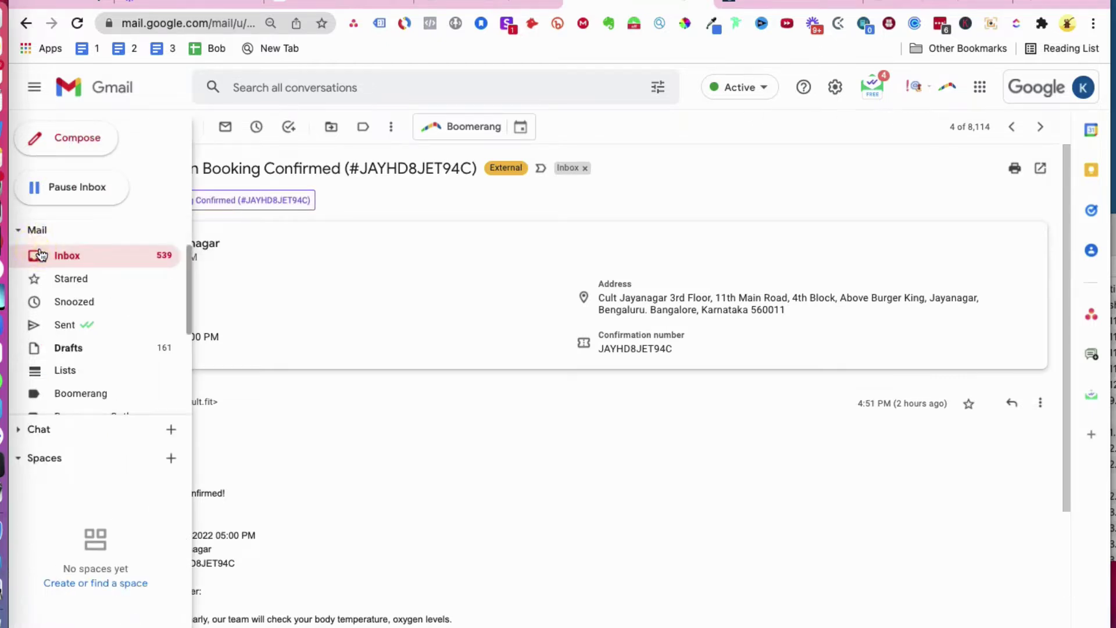
{"action": "left_click", "coordinate": [41, 255]}
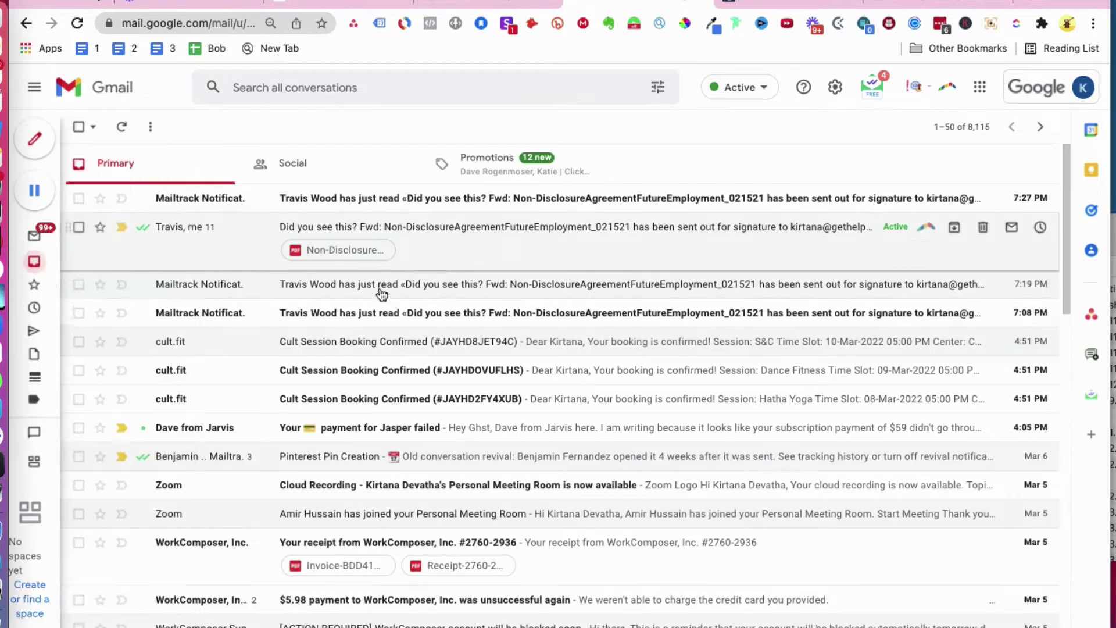
{"action": "left_click", "coordinate": [376, 375]}
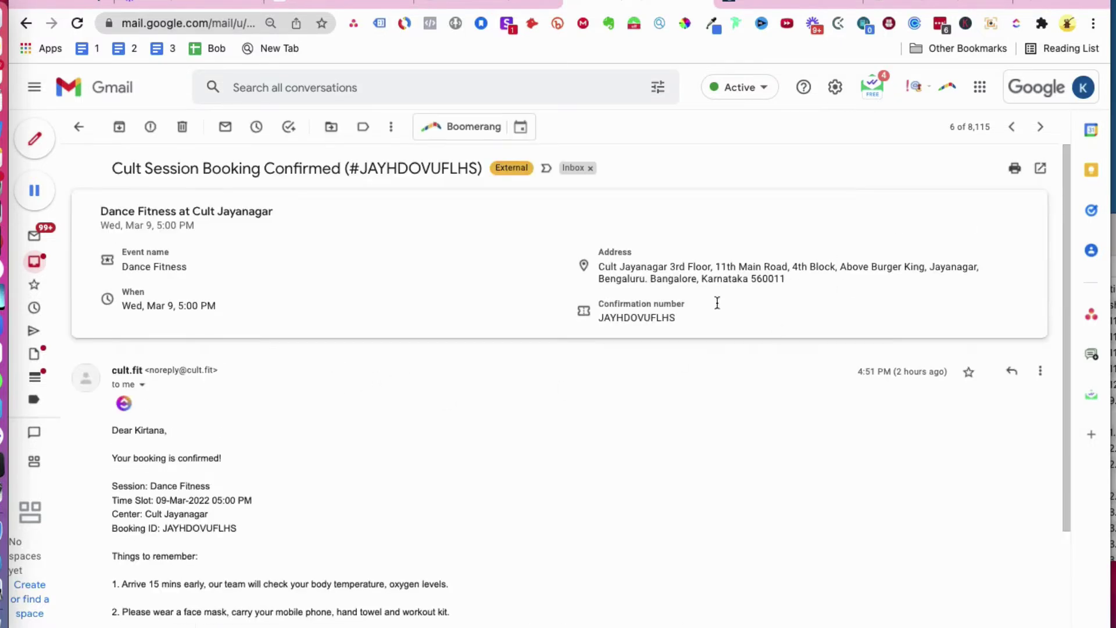
{"action": "left_click", "coordinate": [124, 408]}
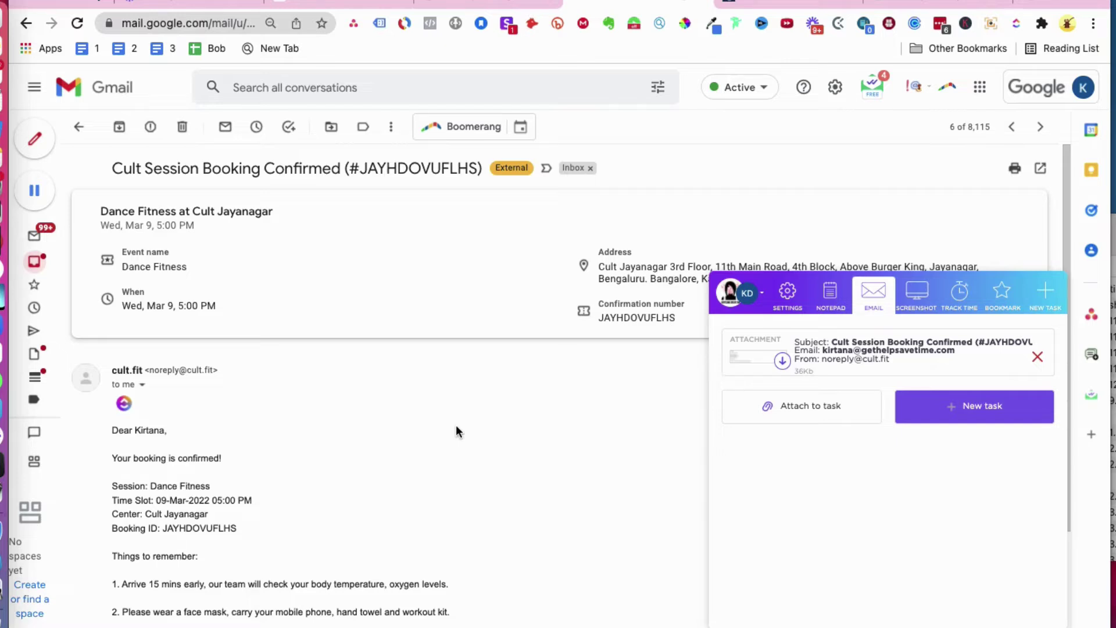
{"action": "left_click", "coordinate": [829, 409]}
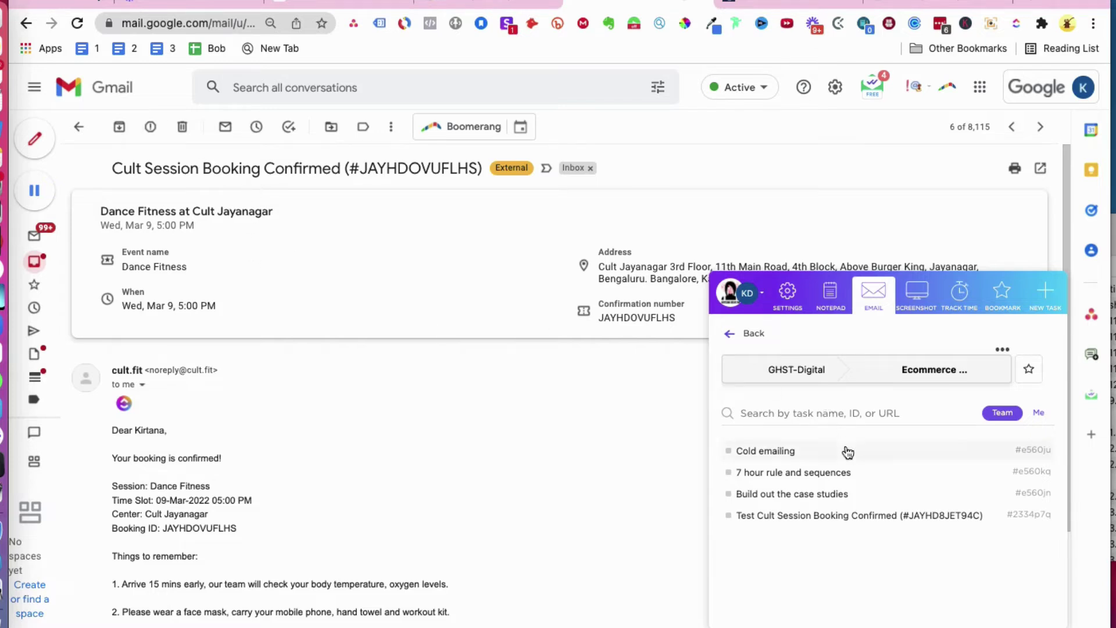
{"action": "left_click", "coordinate": [816, 523]}
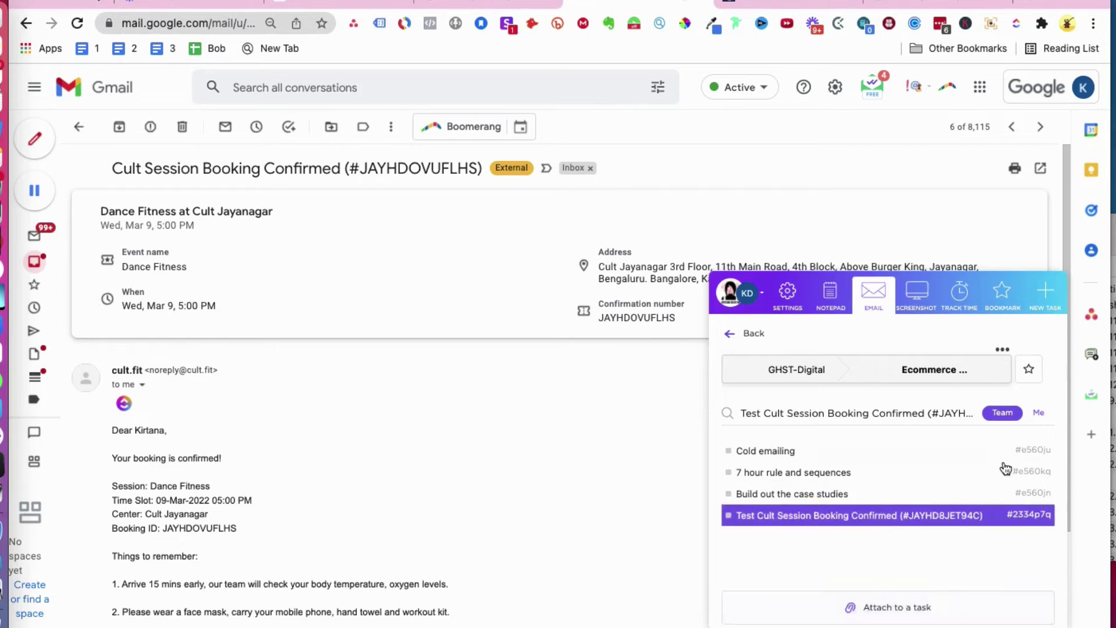
{"action": "left_click", "coordinate": [893, 608]}
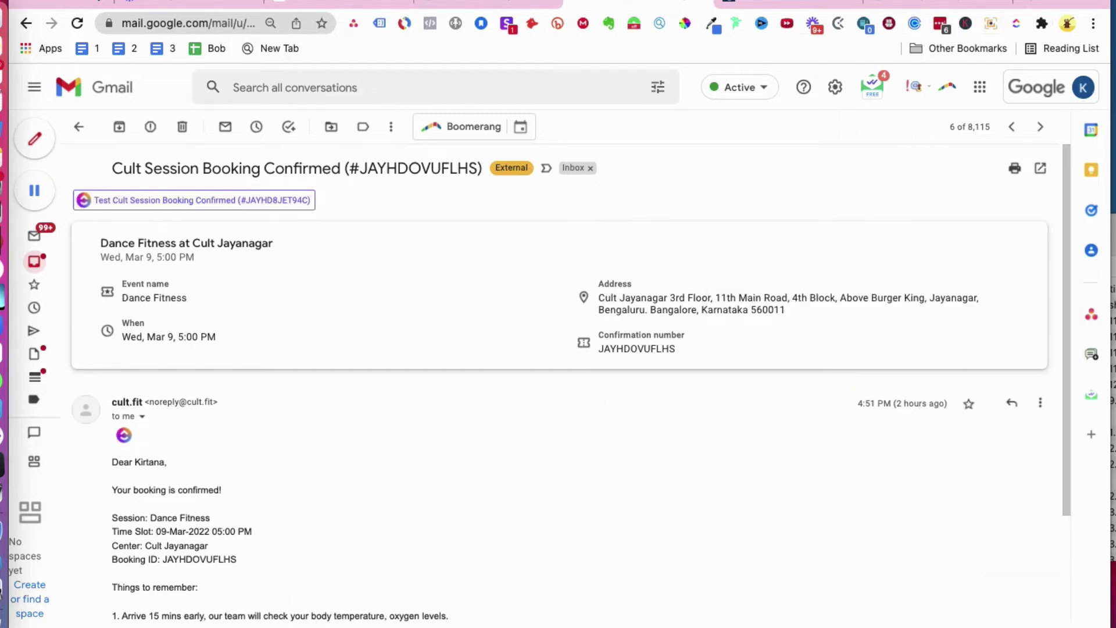
Step: Reload the Test Cult Session task page in the ClickUp tab
{"action": "left_click", "coordinate": [311, 3]}
{"action": "left_click", "coordinate": [169, 23]}
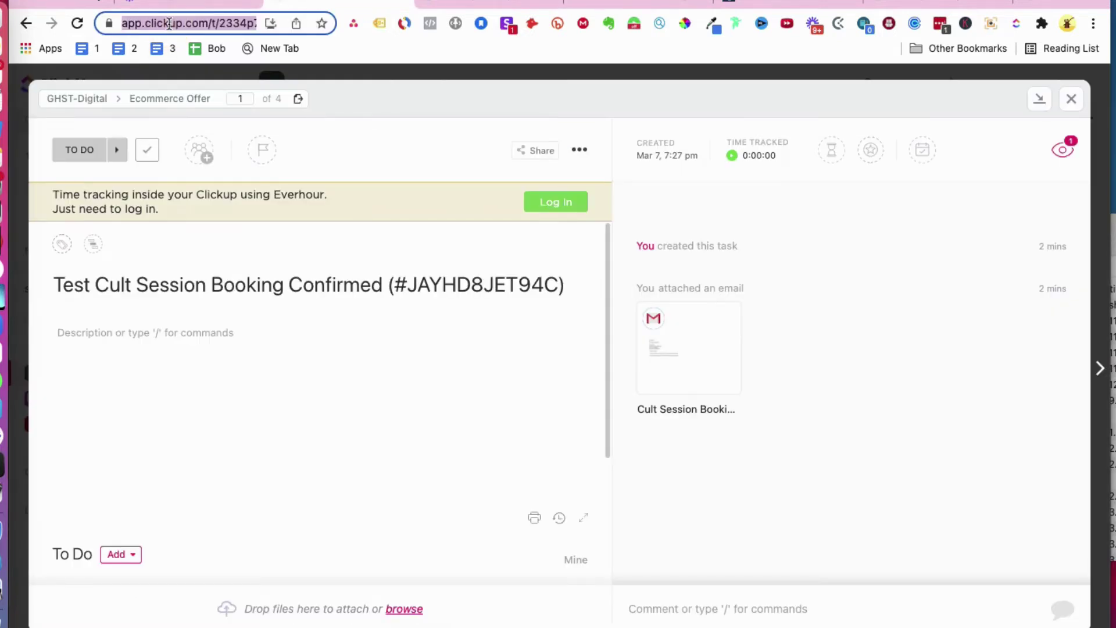
{"action": "key", "text": "Return"}
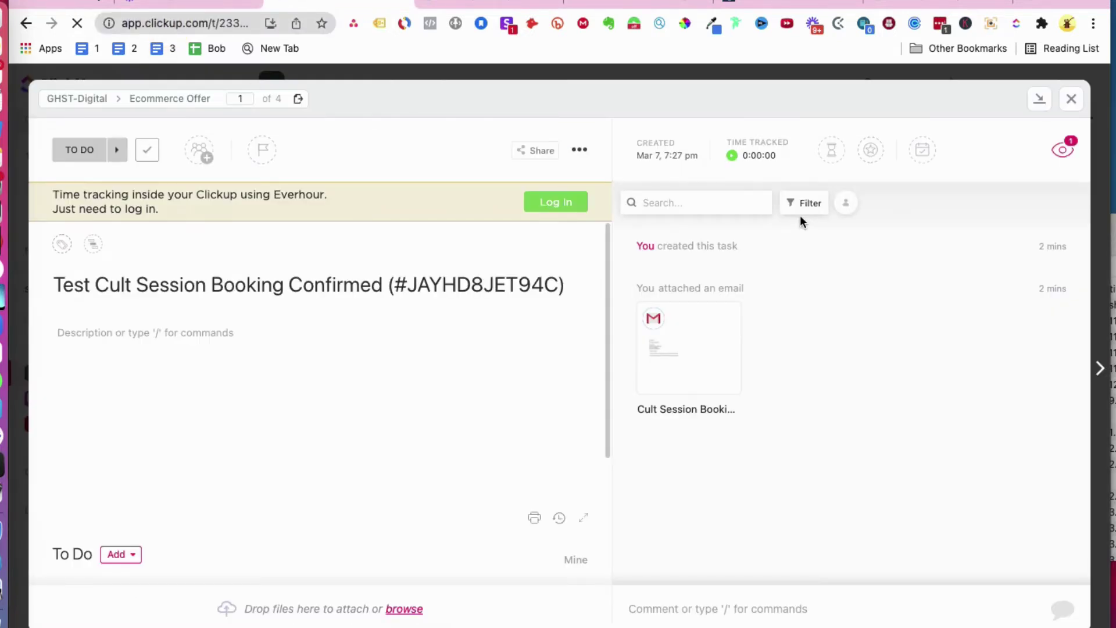